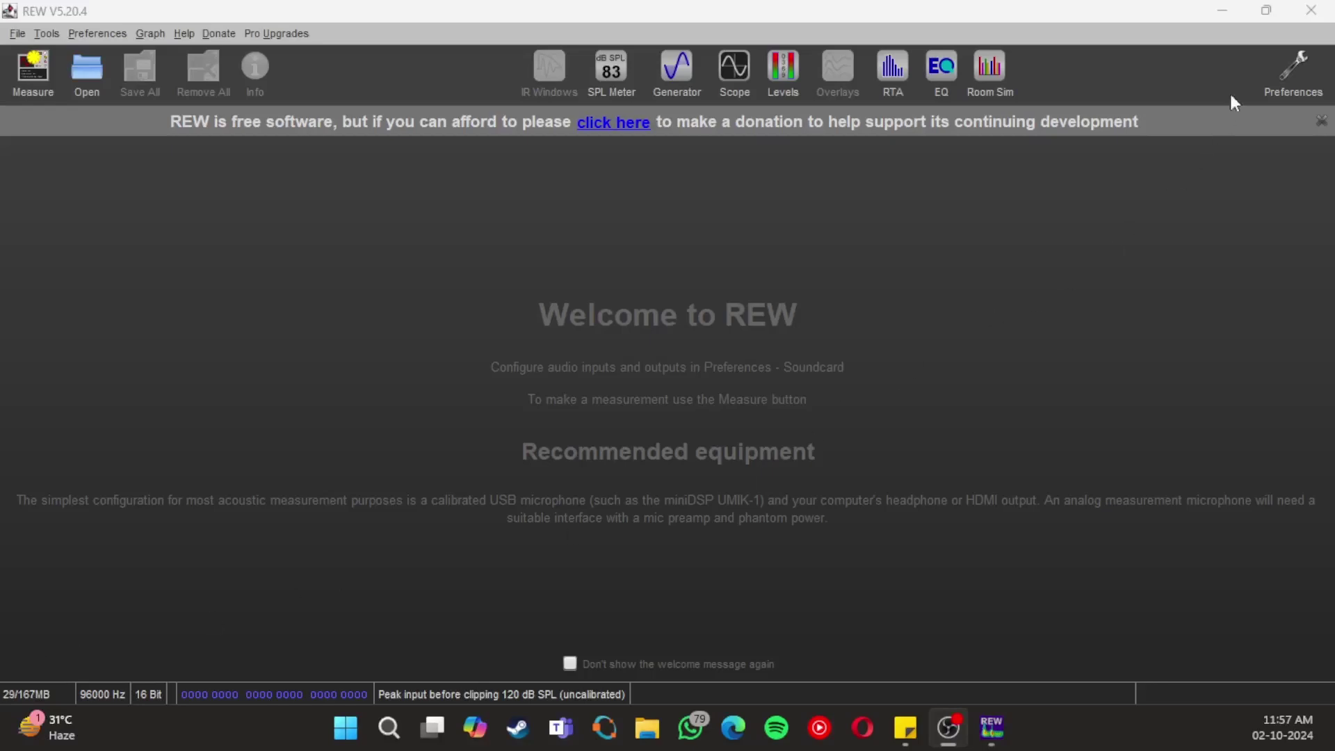
# Set the soundcard driver type to ASIO and choose Audient USB Audio ASIO Driver as the device.
pyautogui.click(1283, 72)
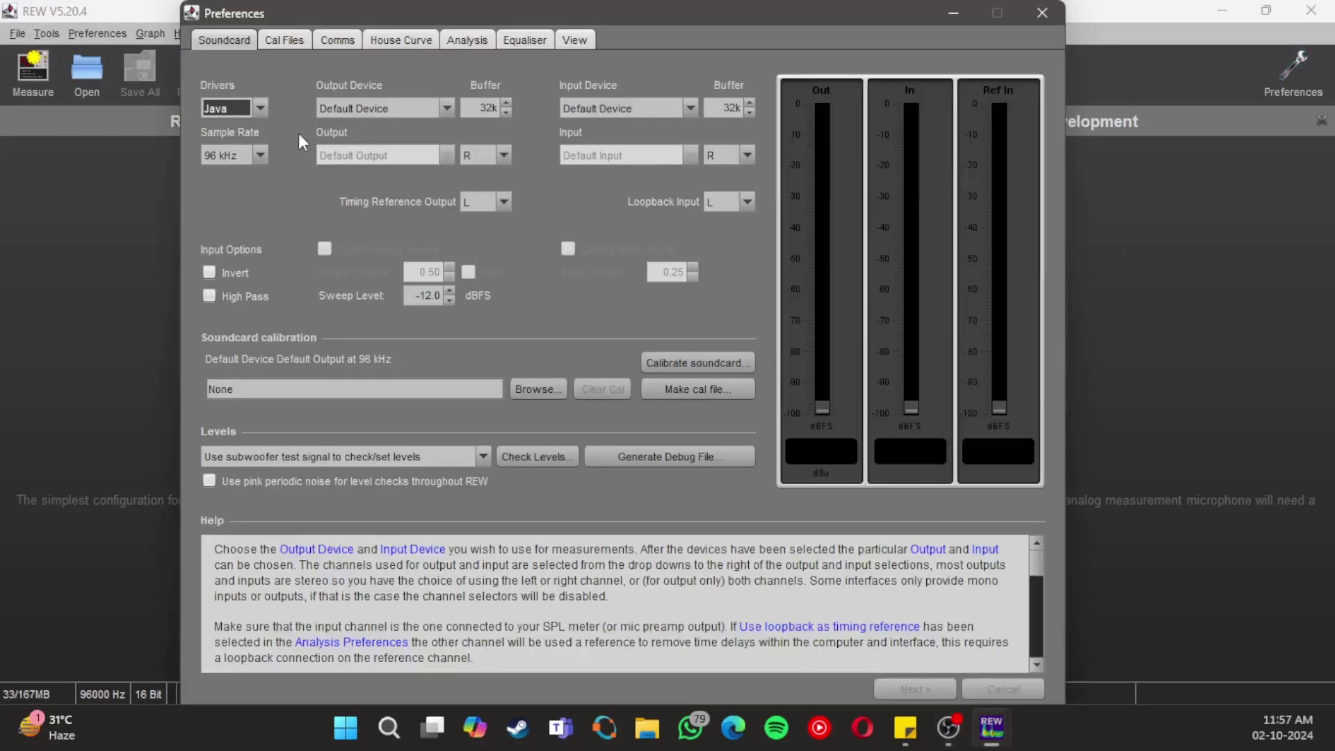
pyautogui.click(259, 109)
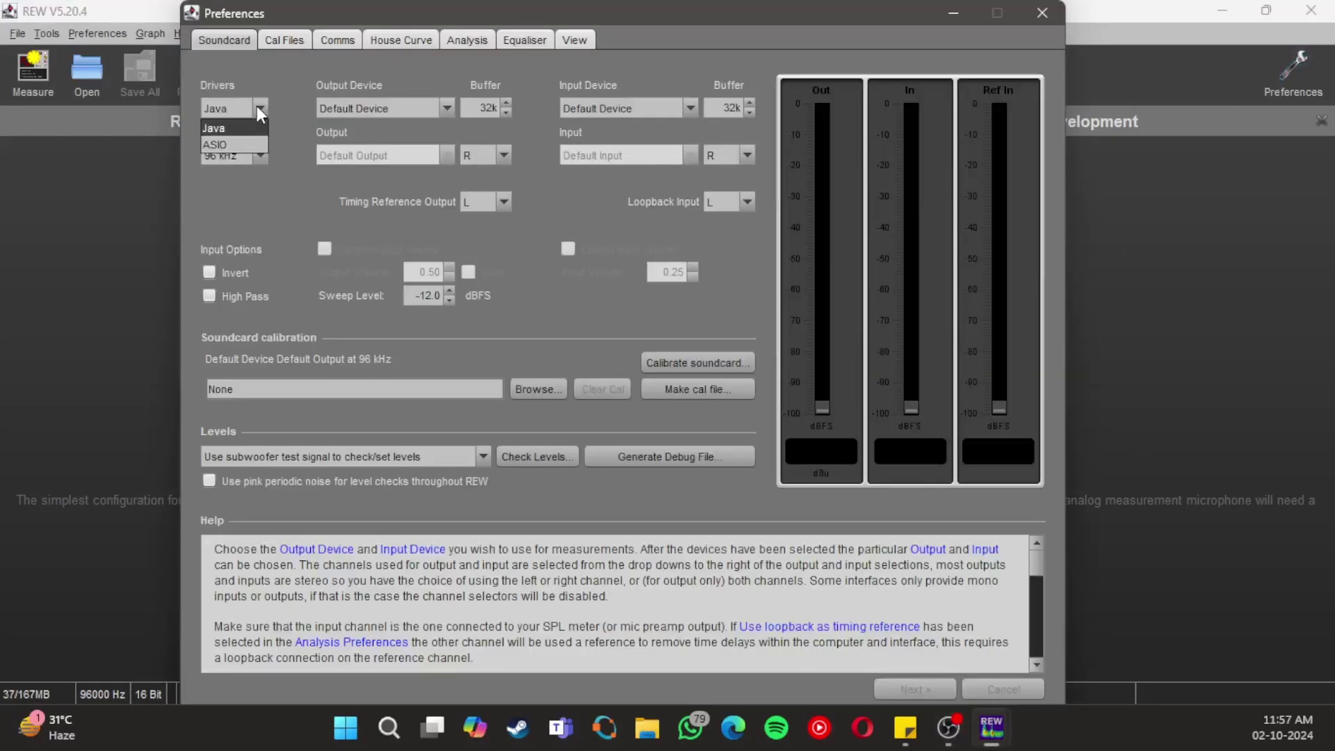
pyautogui.click(245, 146)
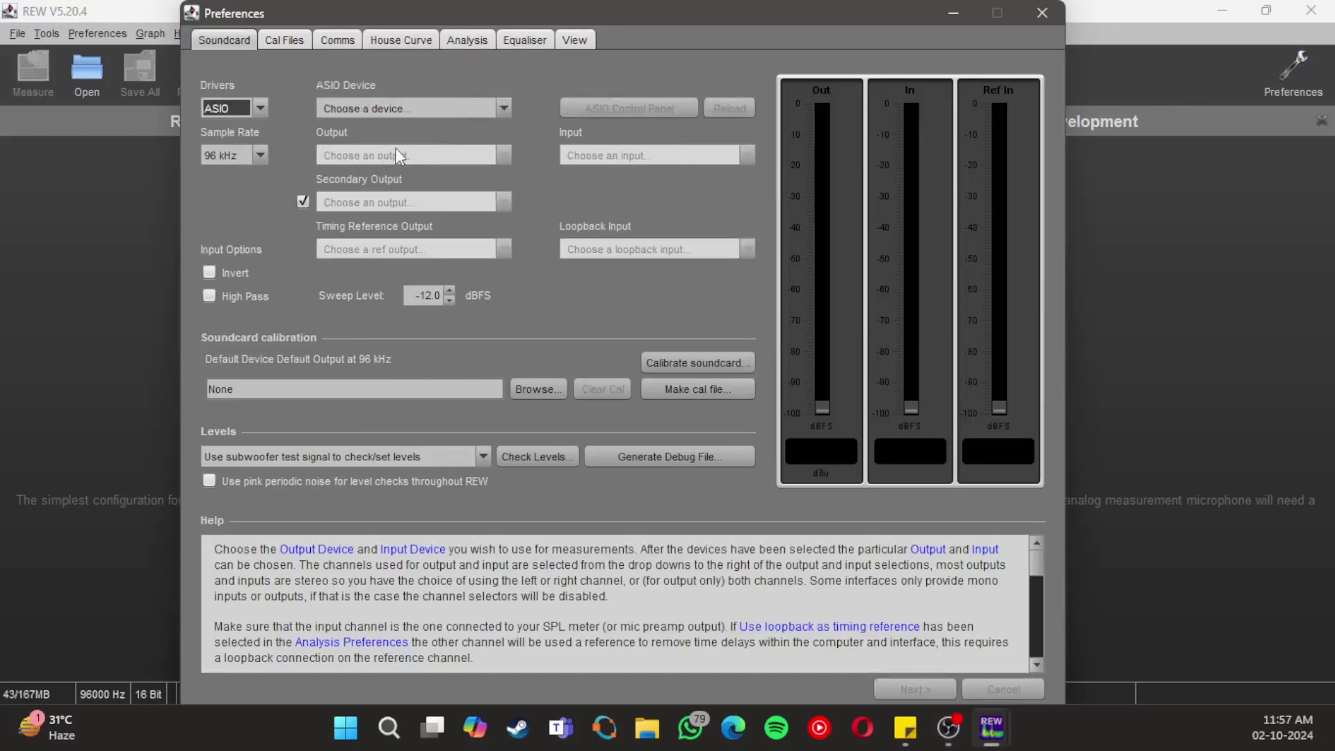
pyautogui.click(444, 111)
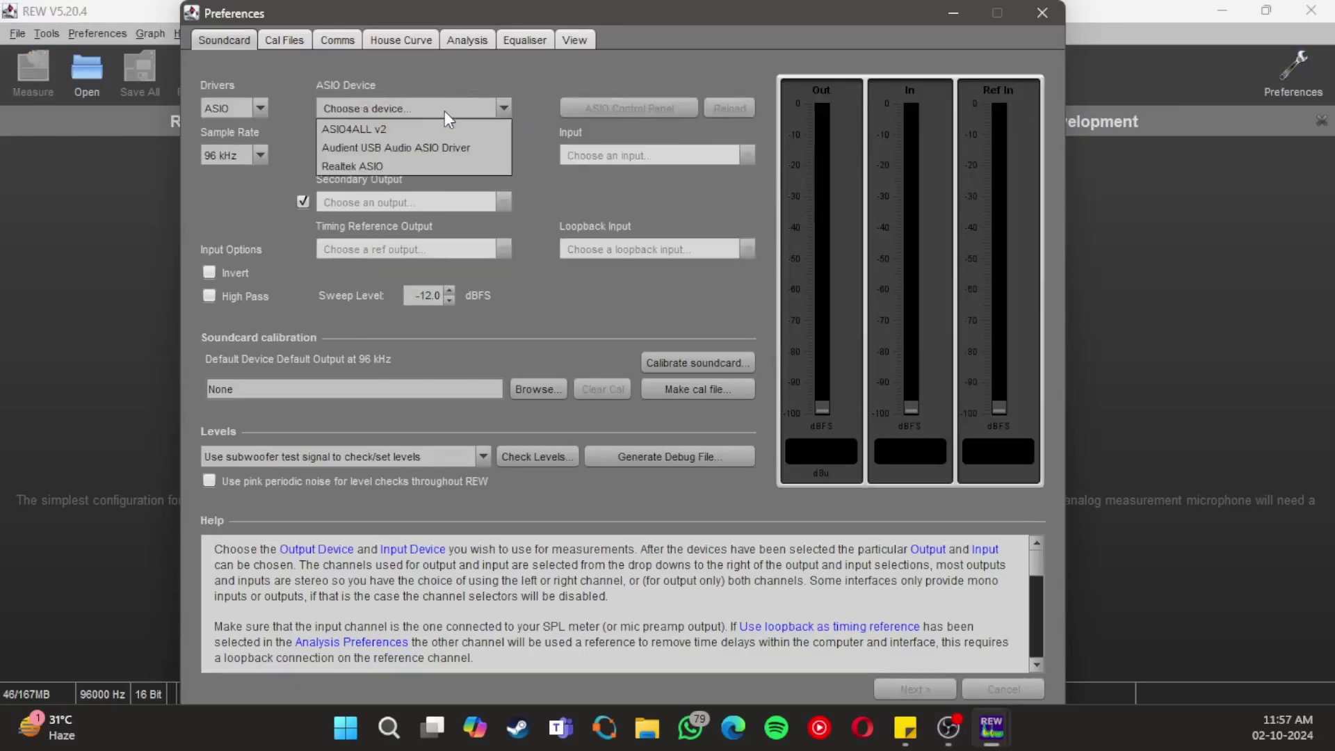
pyautogui.click(440, 148)
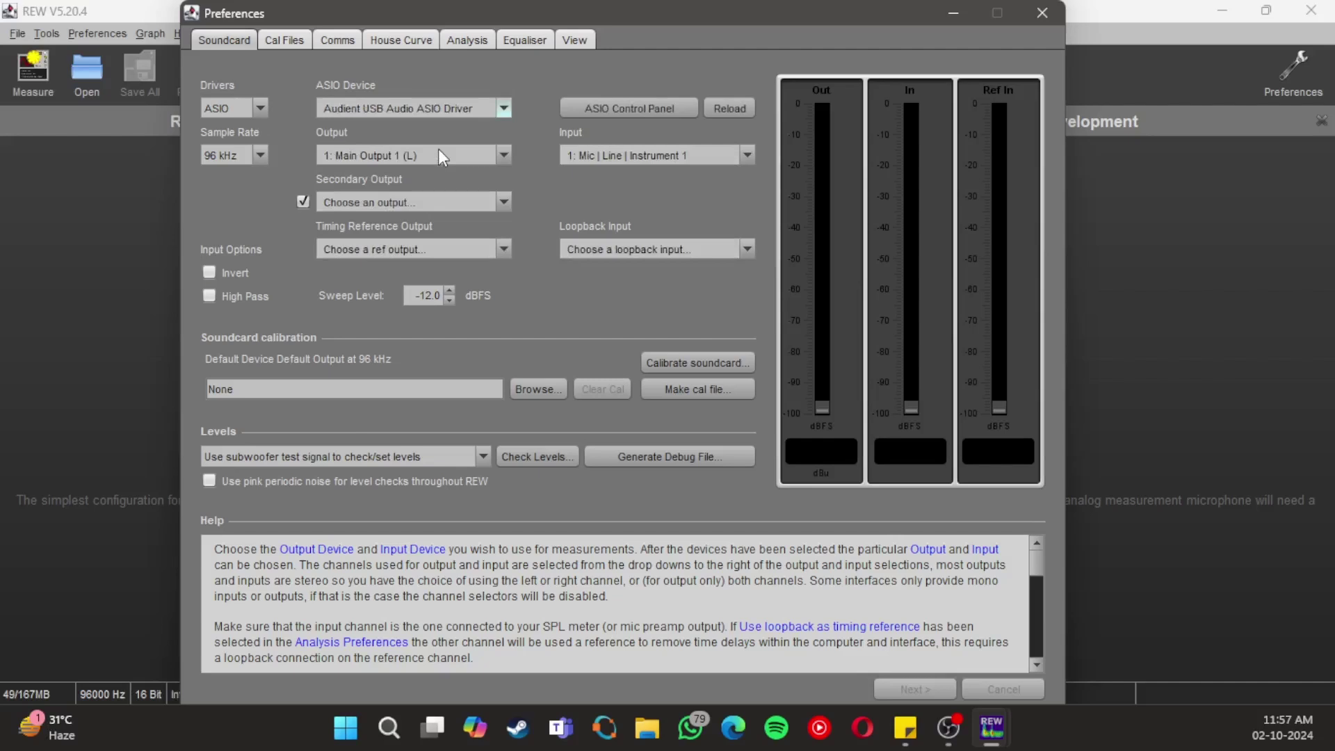
# Set the soundcard output to 1: Main Output 1 (L) and the input to 1: Mic | Line | Instrument 1.
pyautogui.click(506, 153)
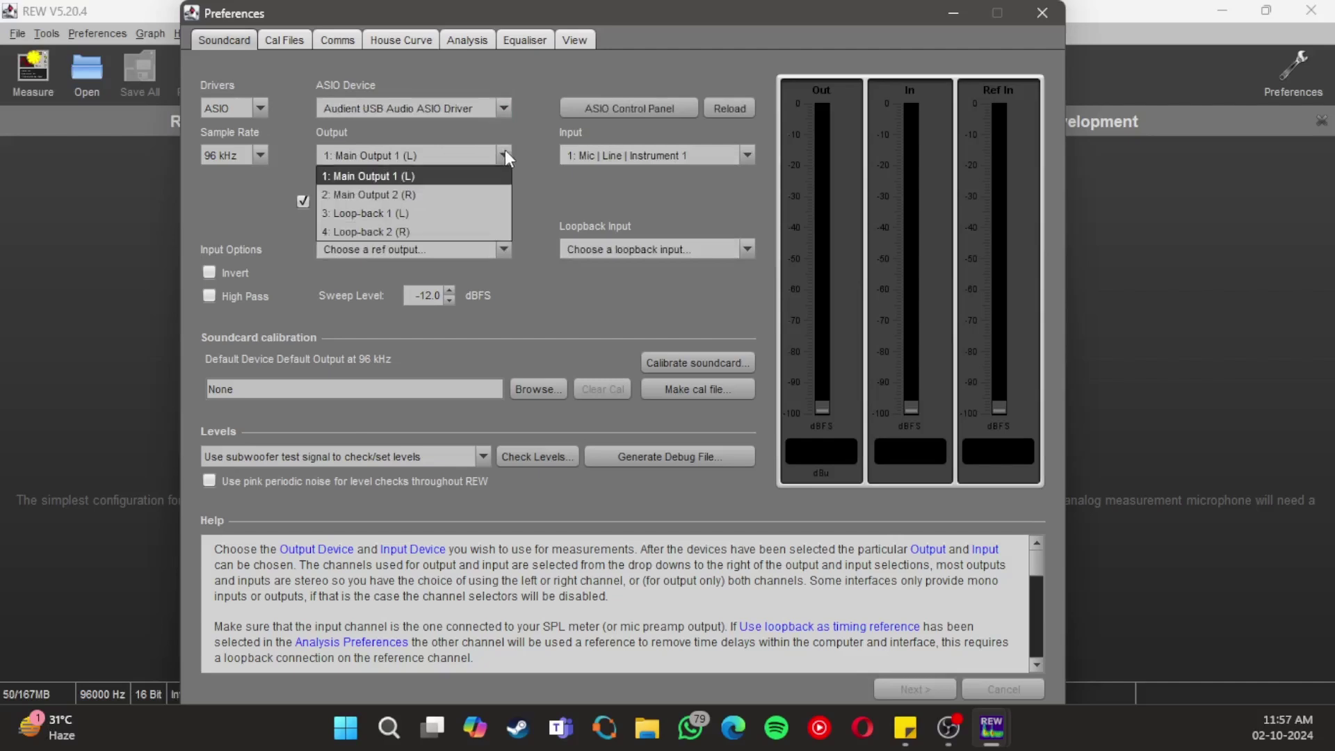
pyautogui.click(404, 177)
pyautogui.click(663, 155)
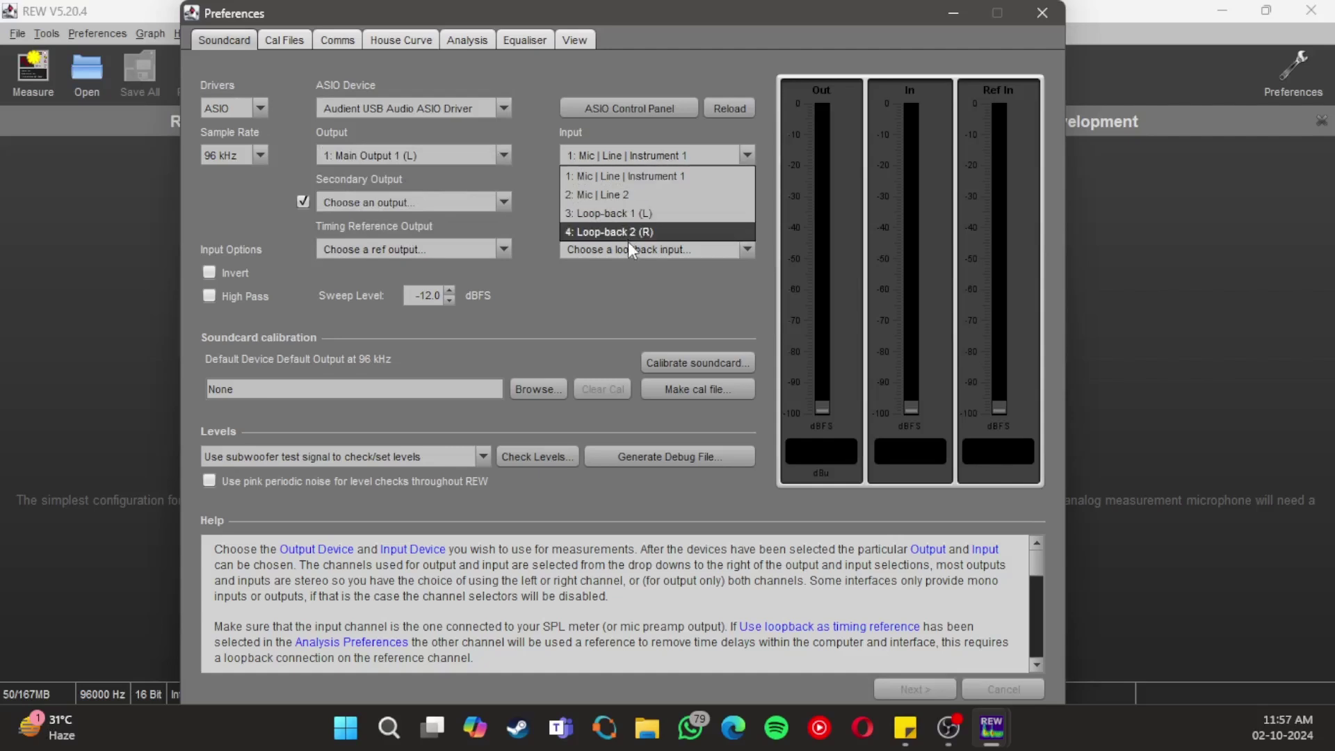
pyautogui.click(626, 177)
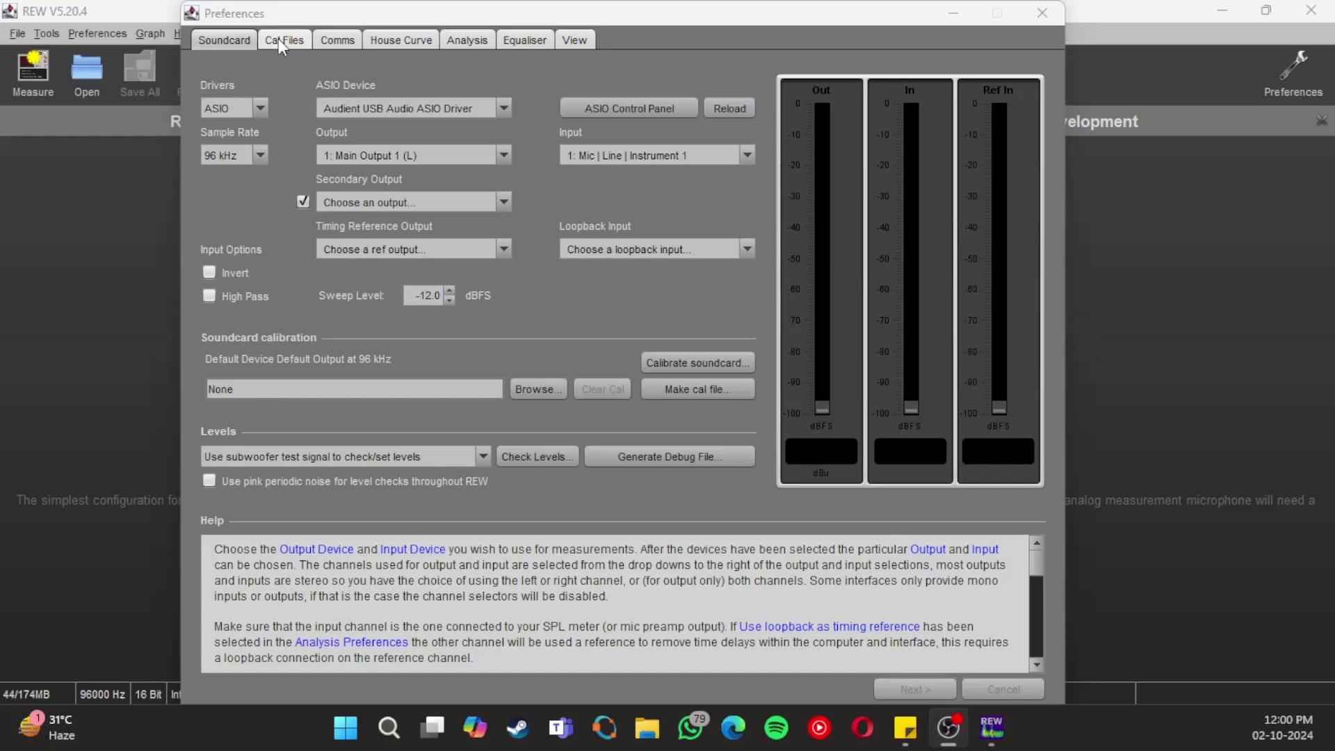
# Enable separate cal files for each Audient input and load 16664_mic calibration file.txt for Mic | Line | Instrument 1.
pyautogui.click(278, 40)
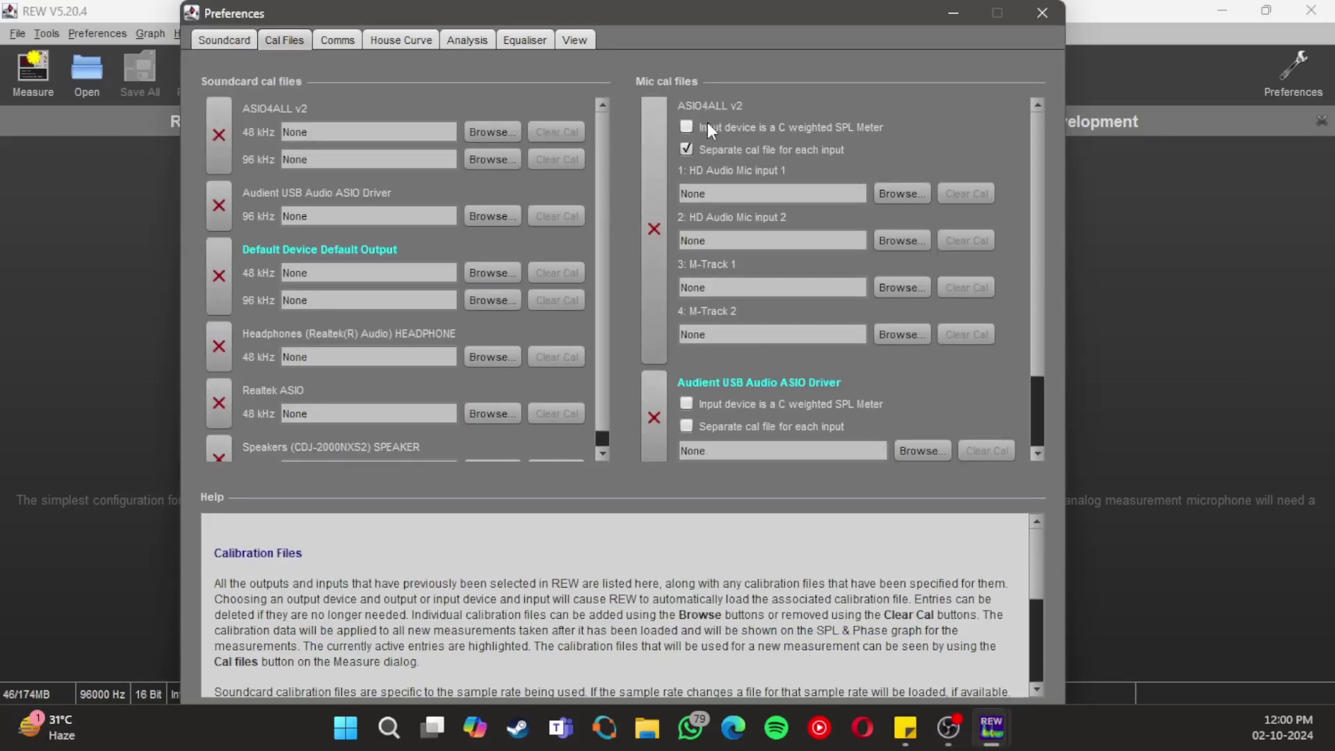
pyautogui.click(727, 426)
pyautogui.scroll(-2, 755, 411)
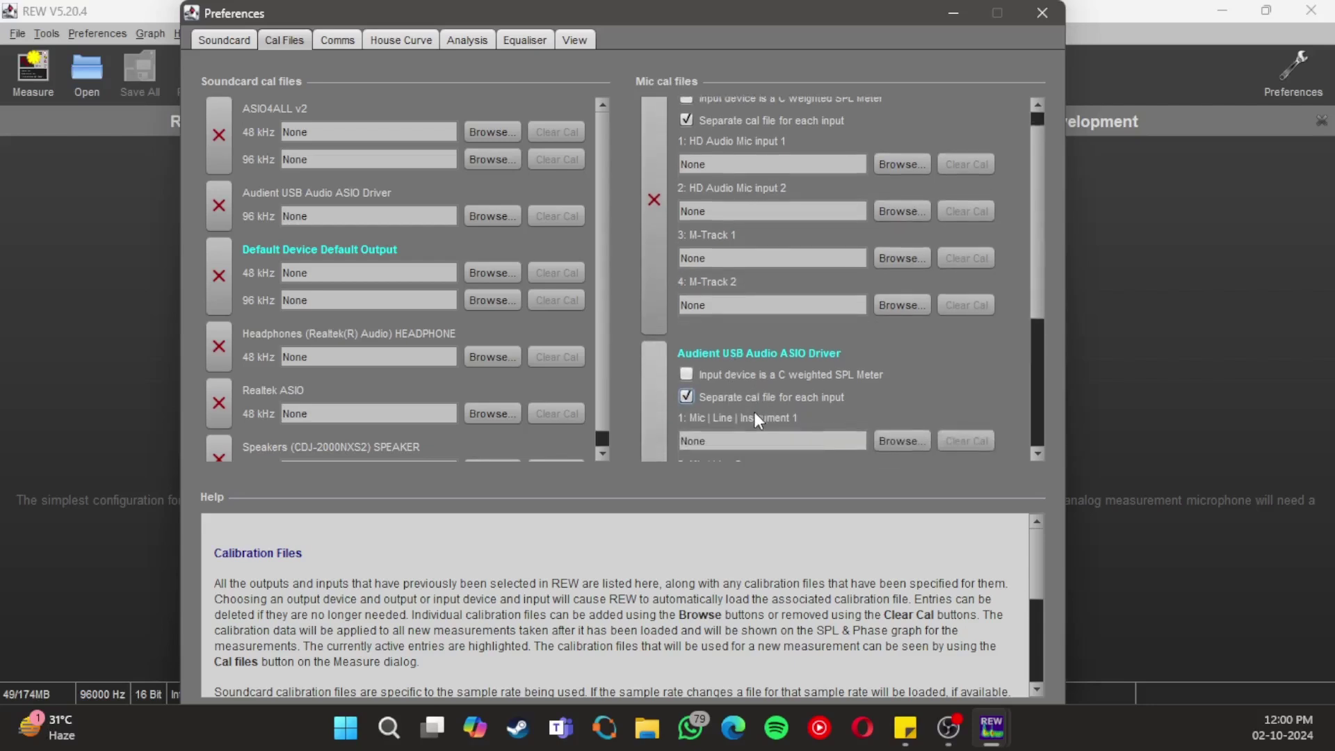
pyautogui.click(901, 440)
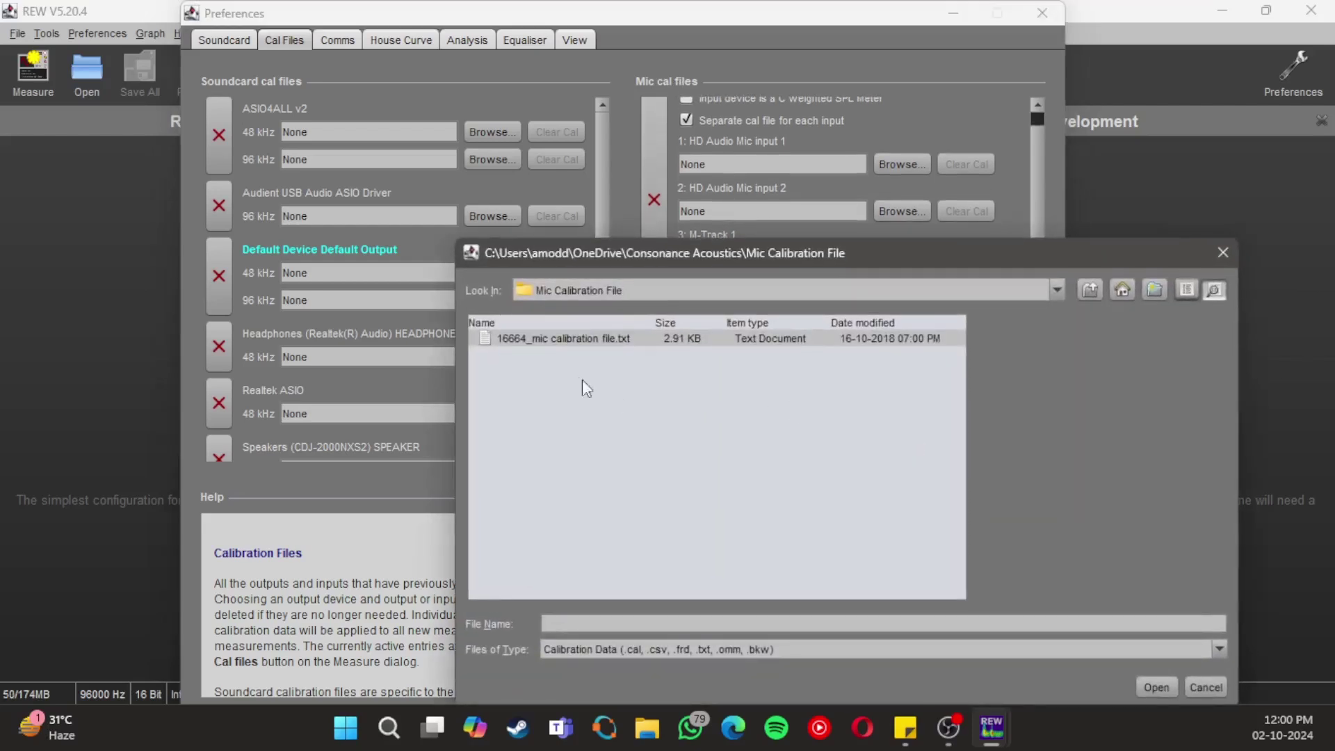
pyautogui.click(565, 339)
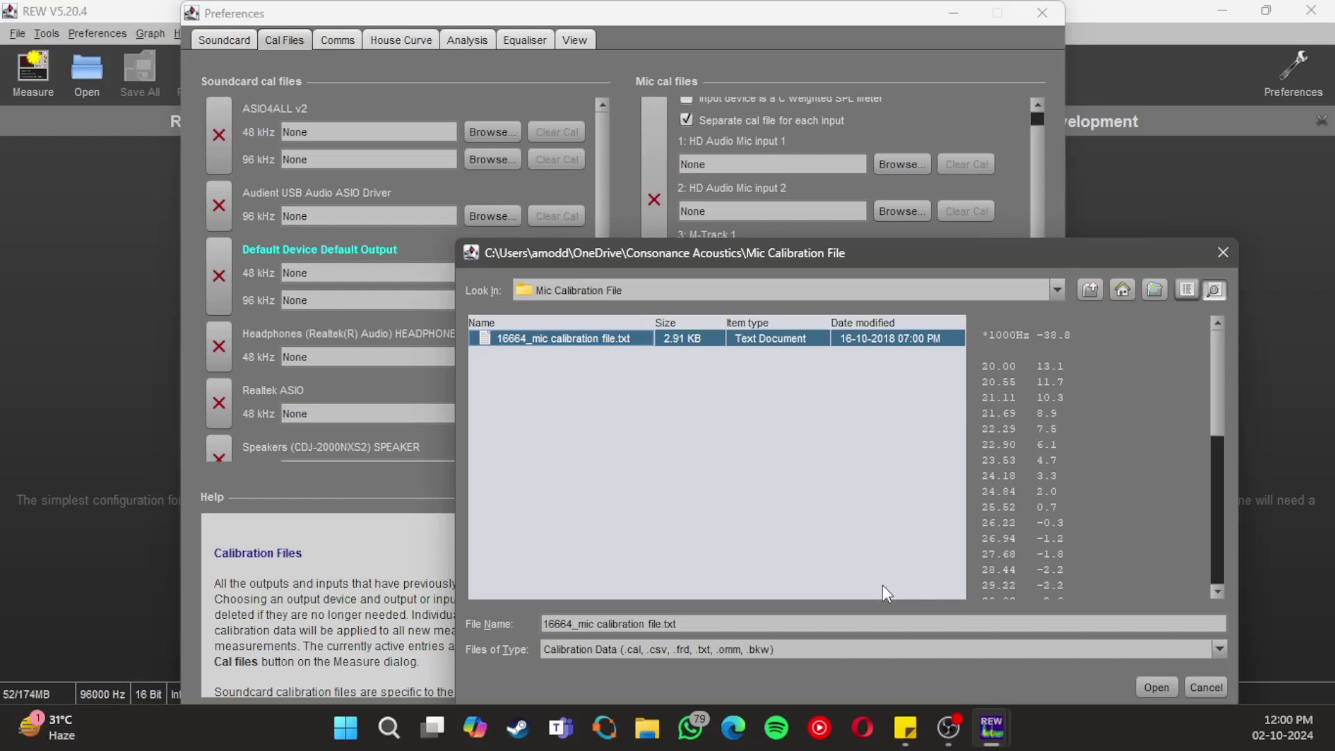
pyautogui.click(1156, 686)
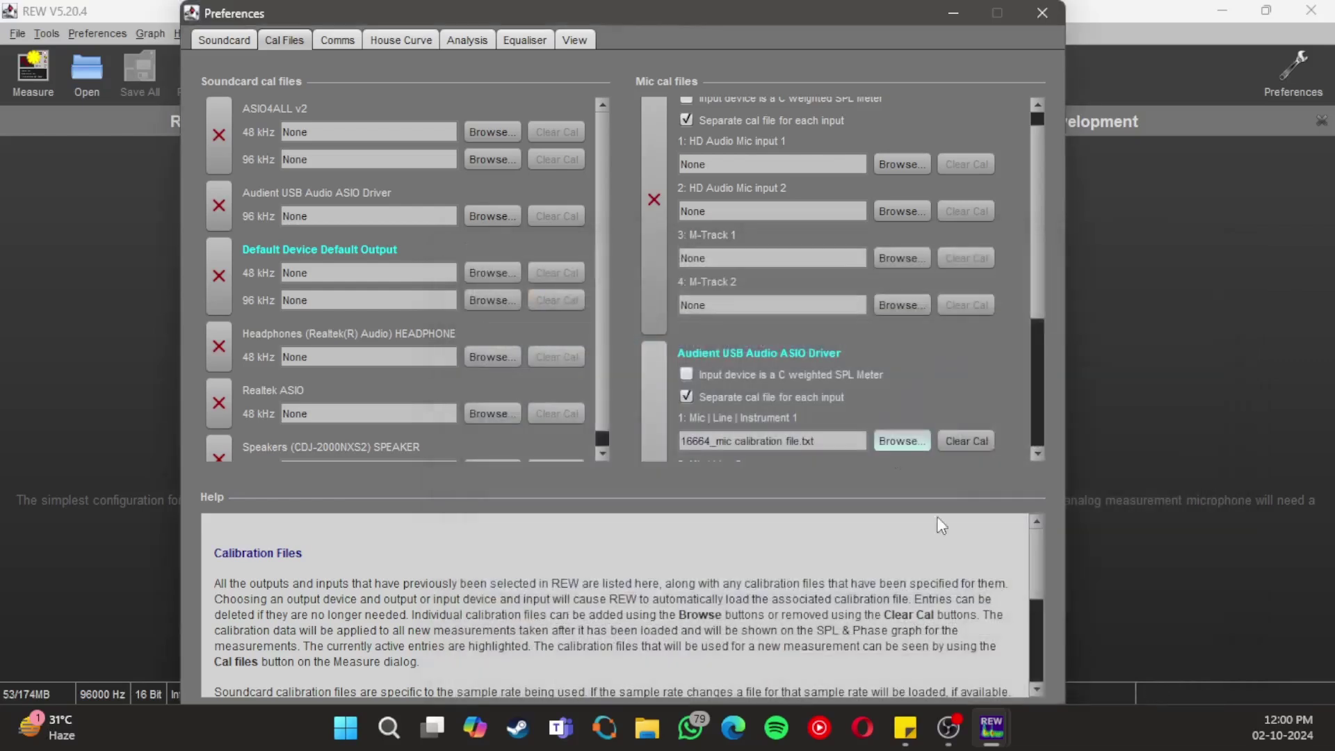
pyautogui.scroll(-1, 892, 399)
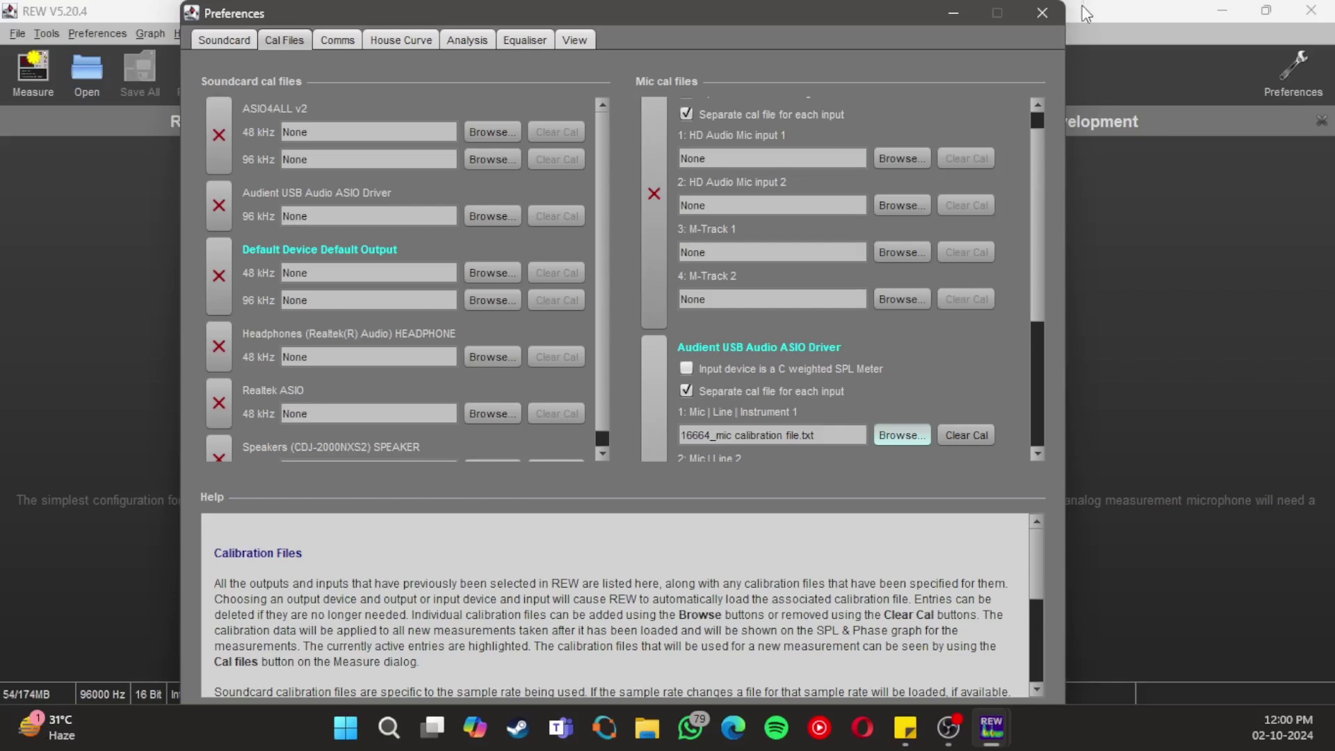
pyautogui.click(1042, 13)
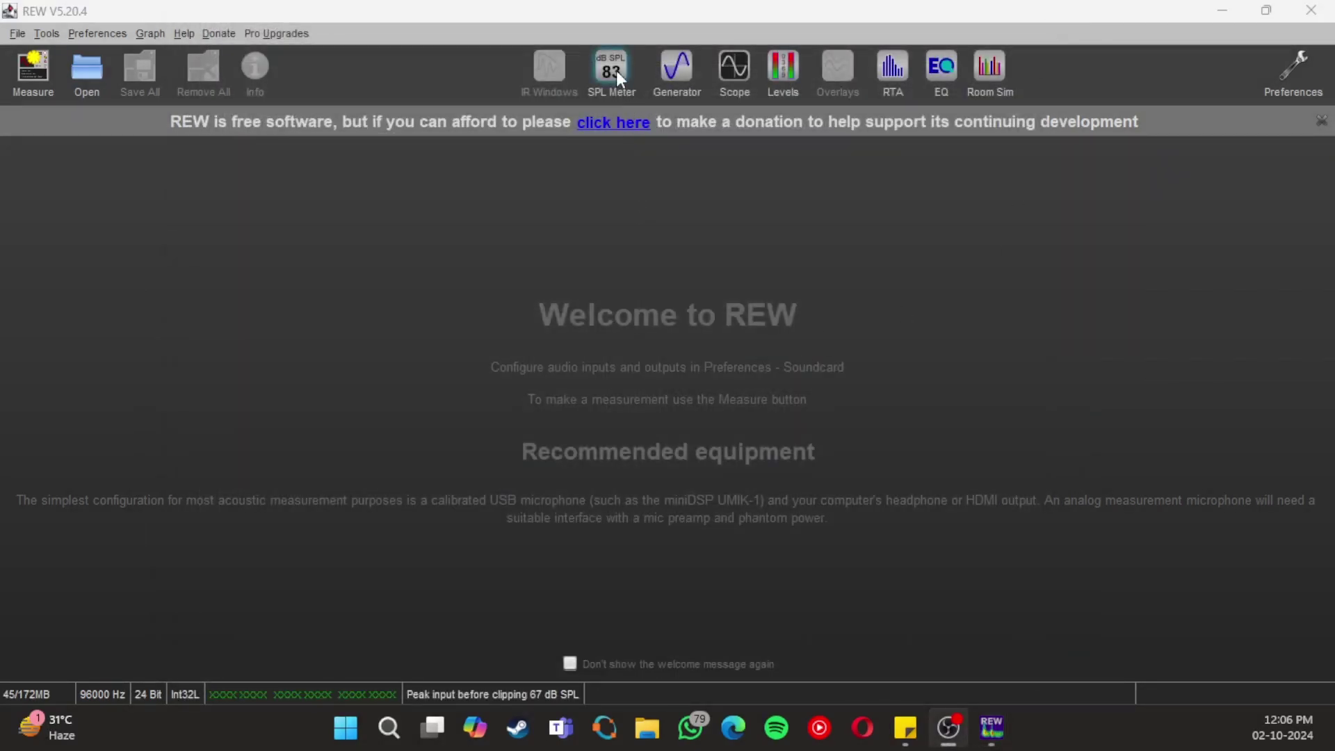
# Open the SPL meter and start its calibration with an external signal as the source.
pyautogui.click(616, 70)
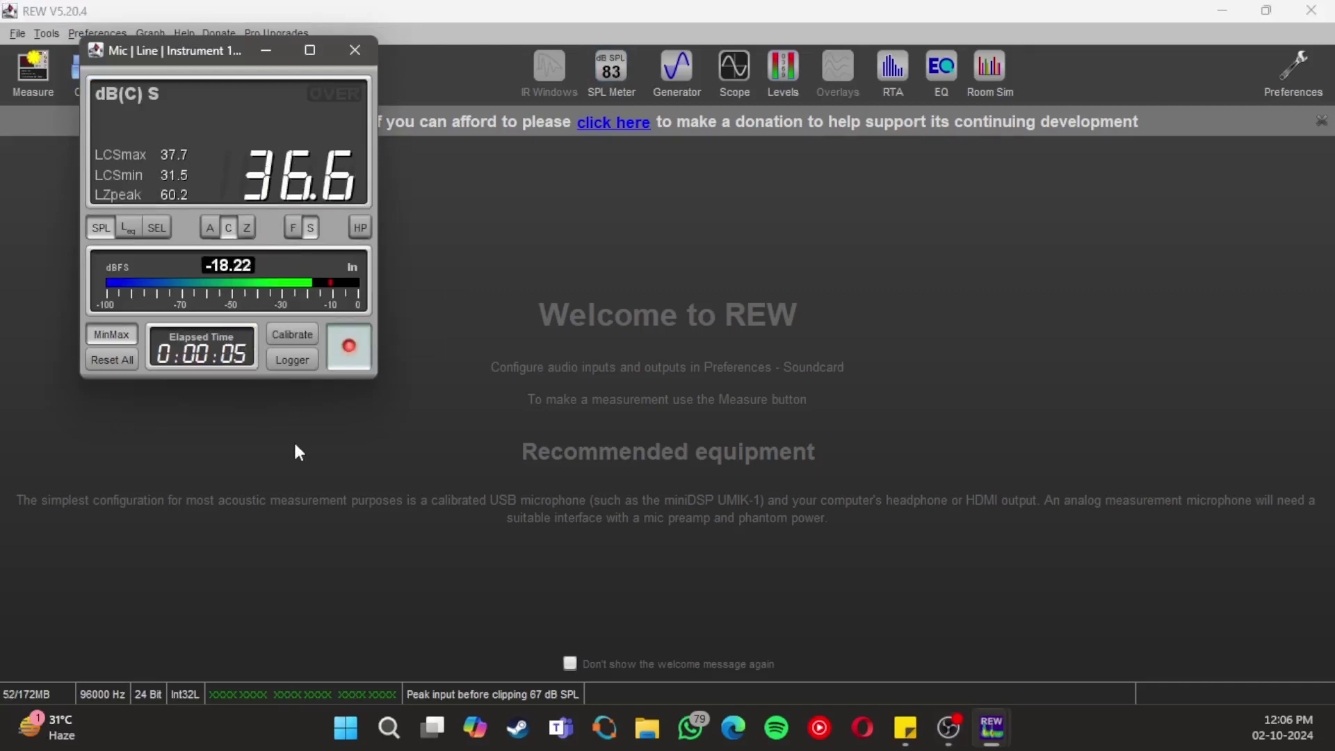
pyautogui.click(311, 341)
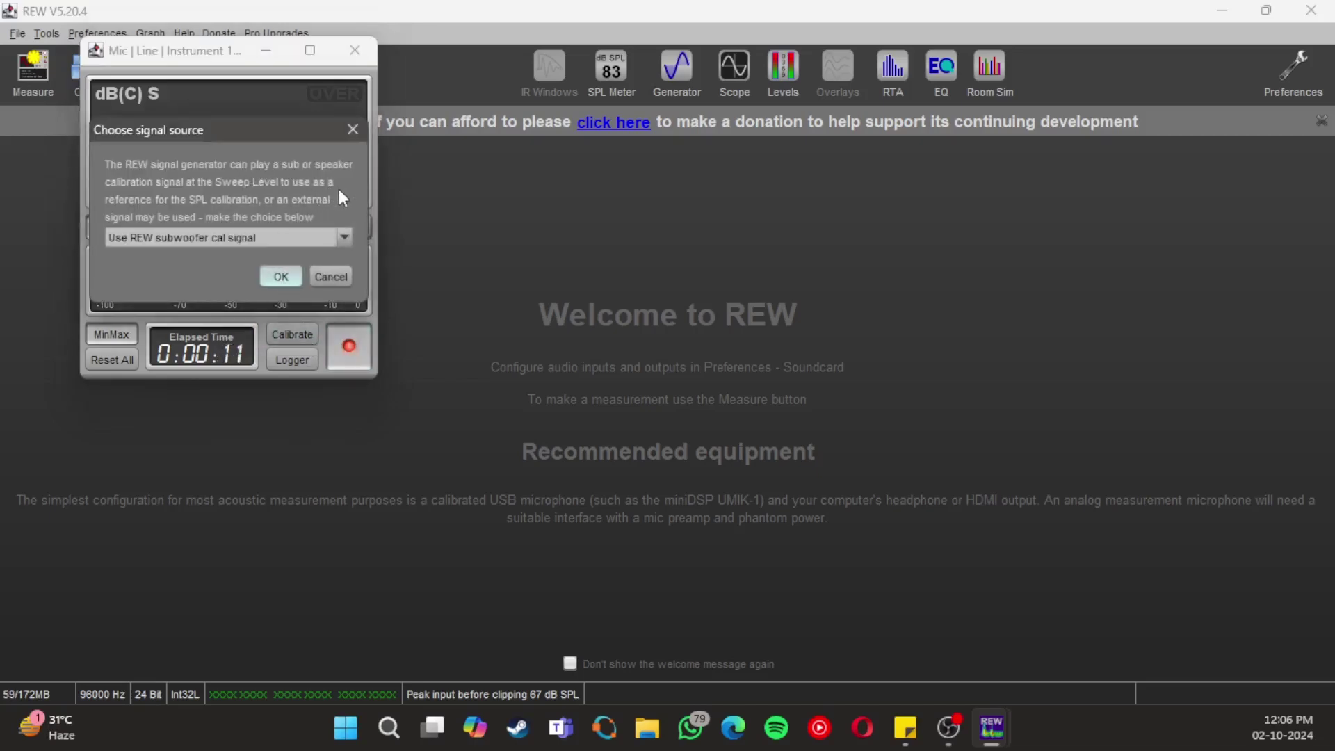
pyautogui.click(347, 235)
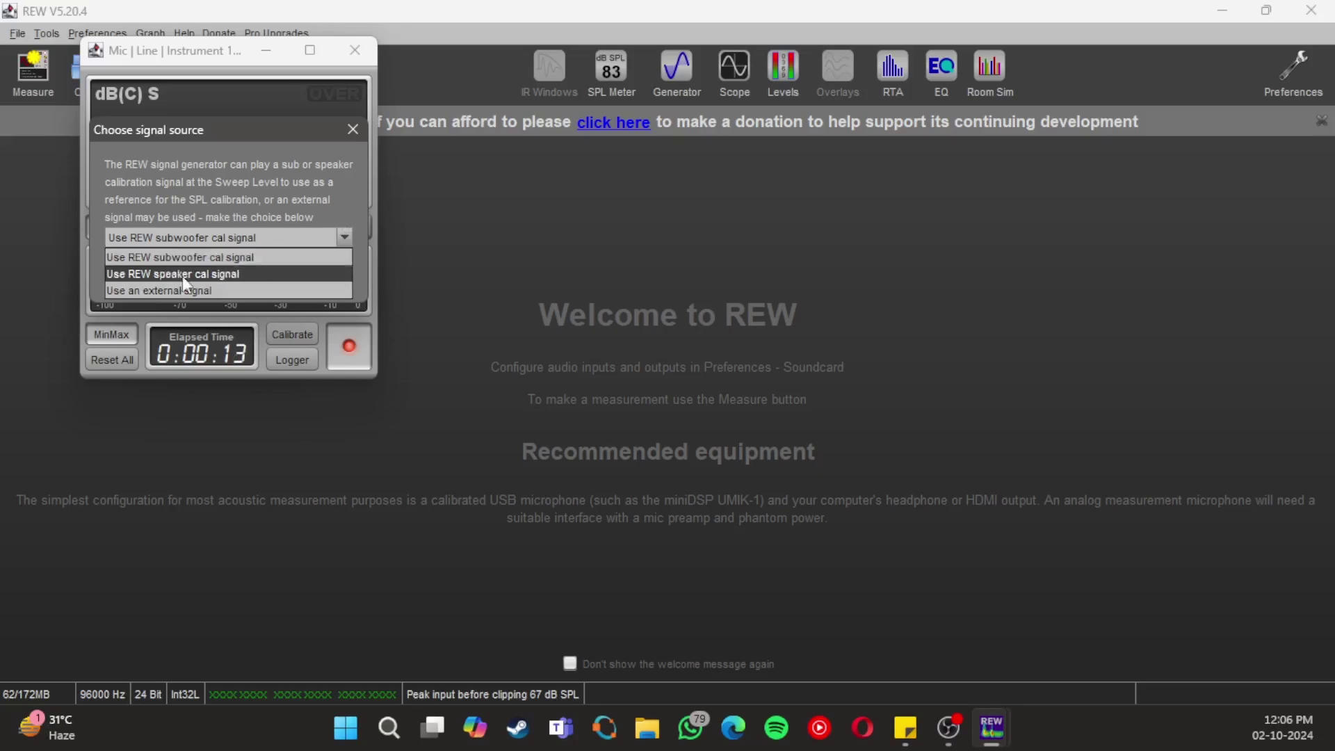
pyautogui.click(149, 291)
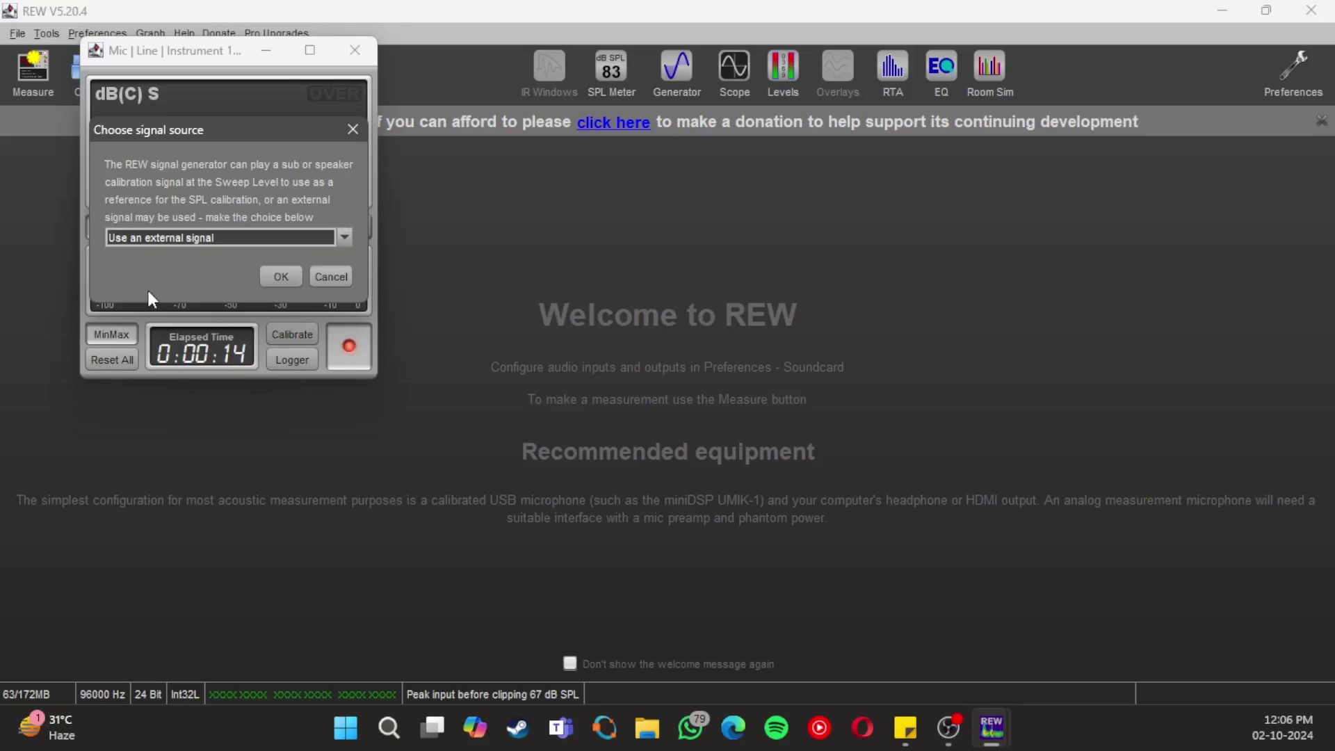
pyautogui.click(281, 276)
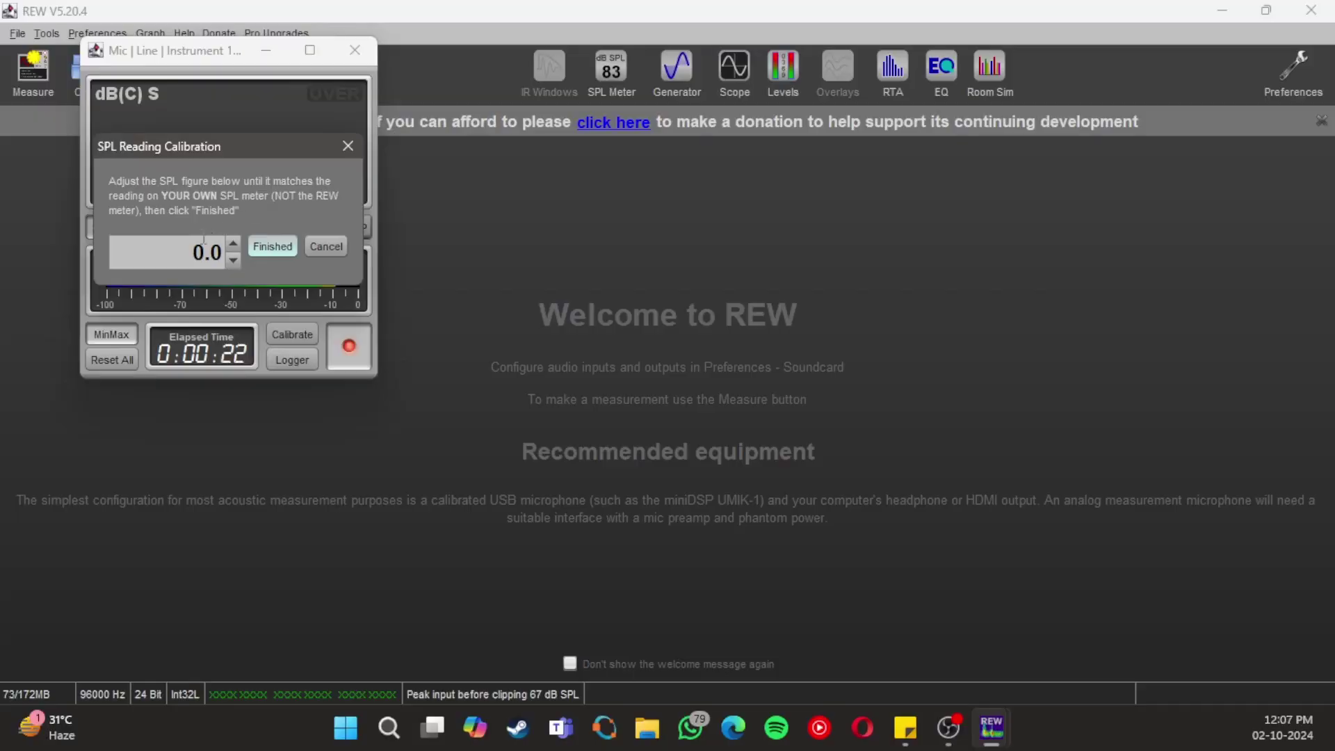
# Calibrate the SPL reading to 94.0 dB and finish the calibration.
pyautogui.doubleClick(193, 257)
pyautogui.write('94')
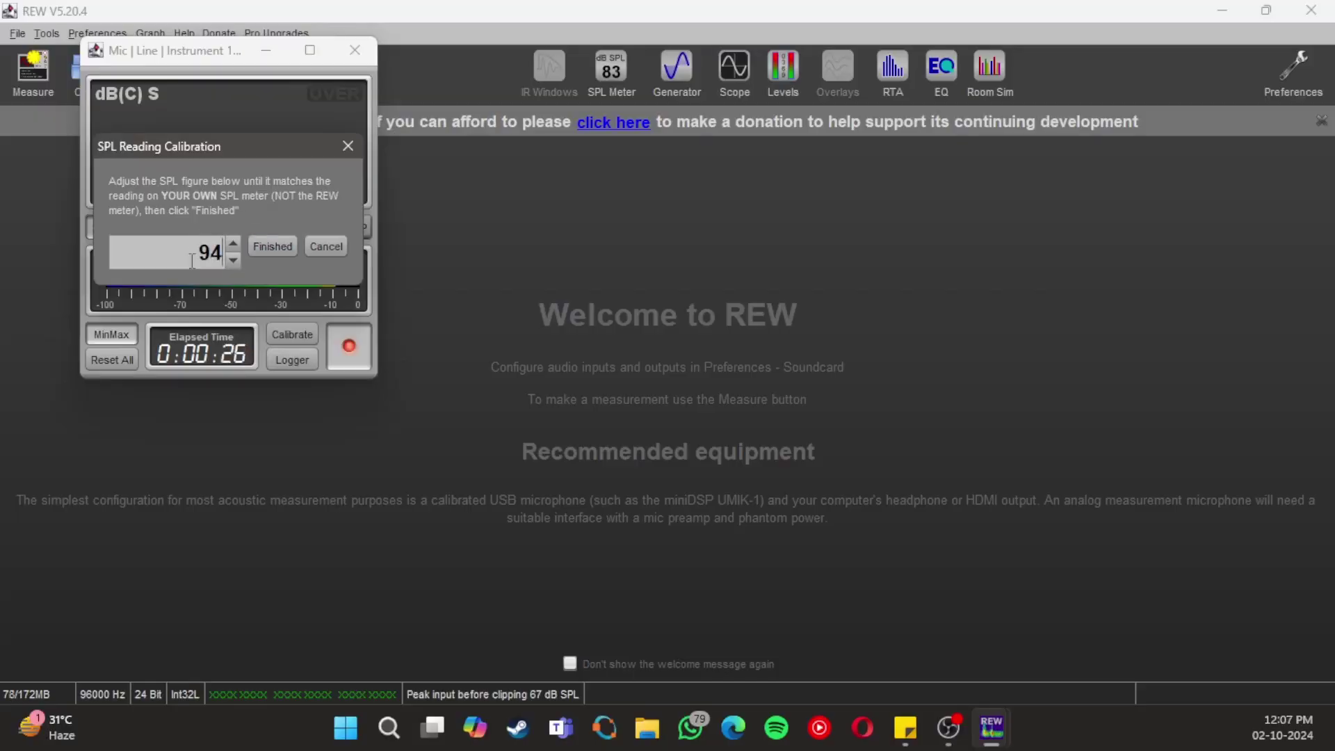
pyautogui.write('.0')
pyautogui.click(279, 247)
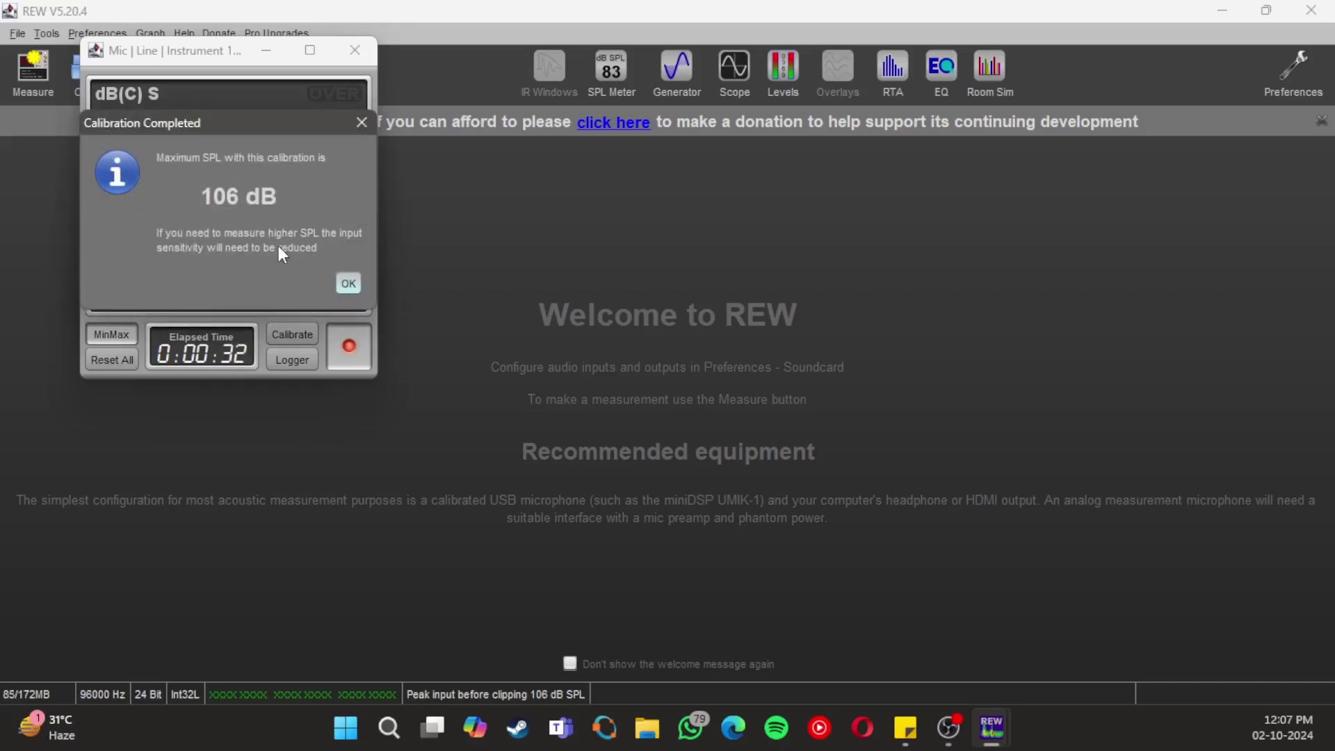
pyautogui.click(347, 285)
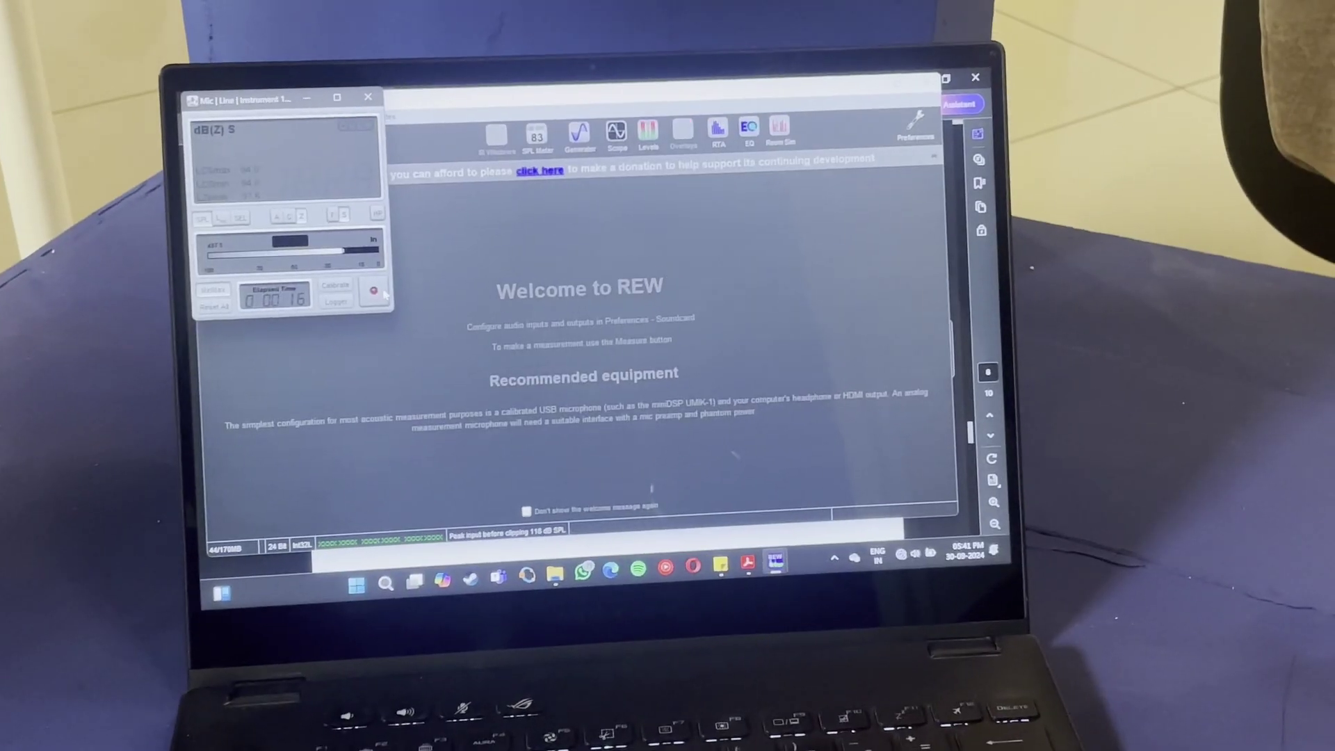
# Run the SPL meter in Leq mode, try the A and C weightings, return to Z weighting, and reset the readings.
pyautogui.click(382, 293)
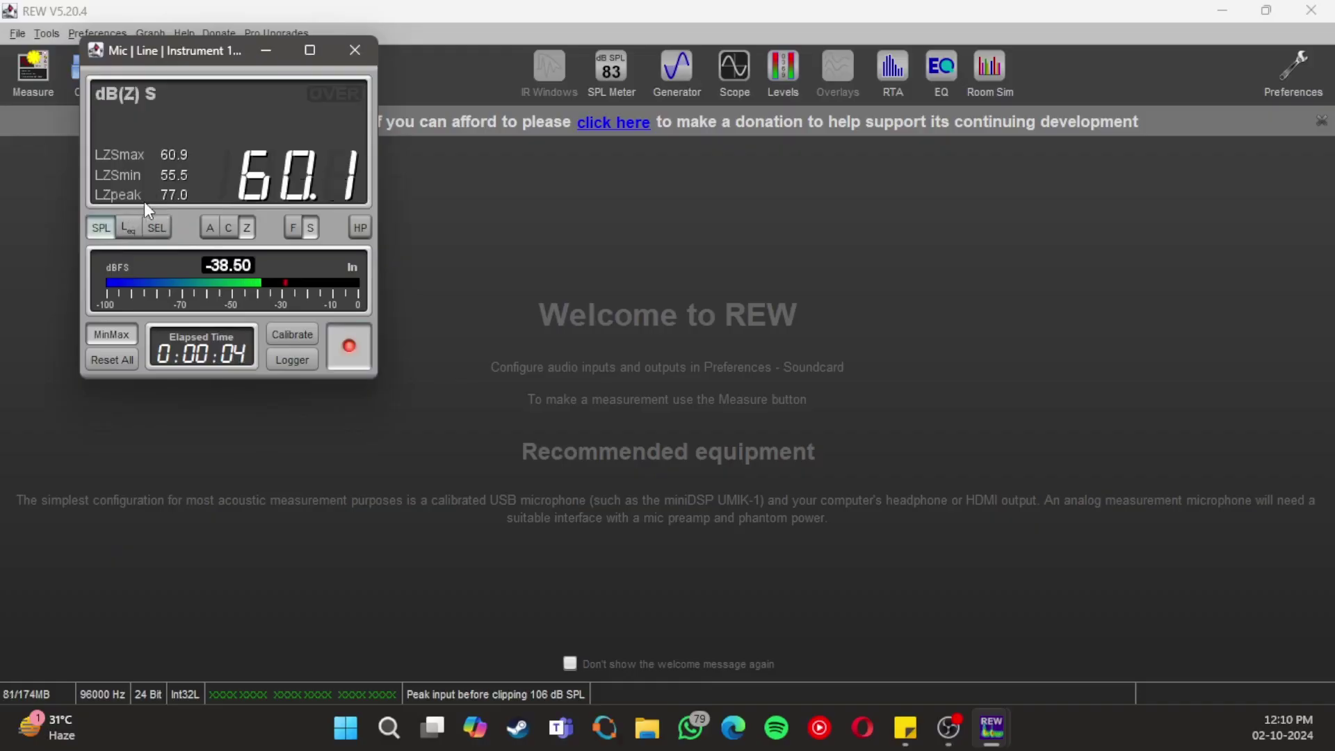
pyautogui.click(135, 231)
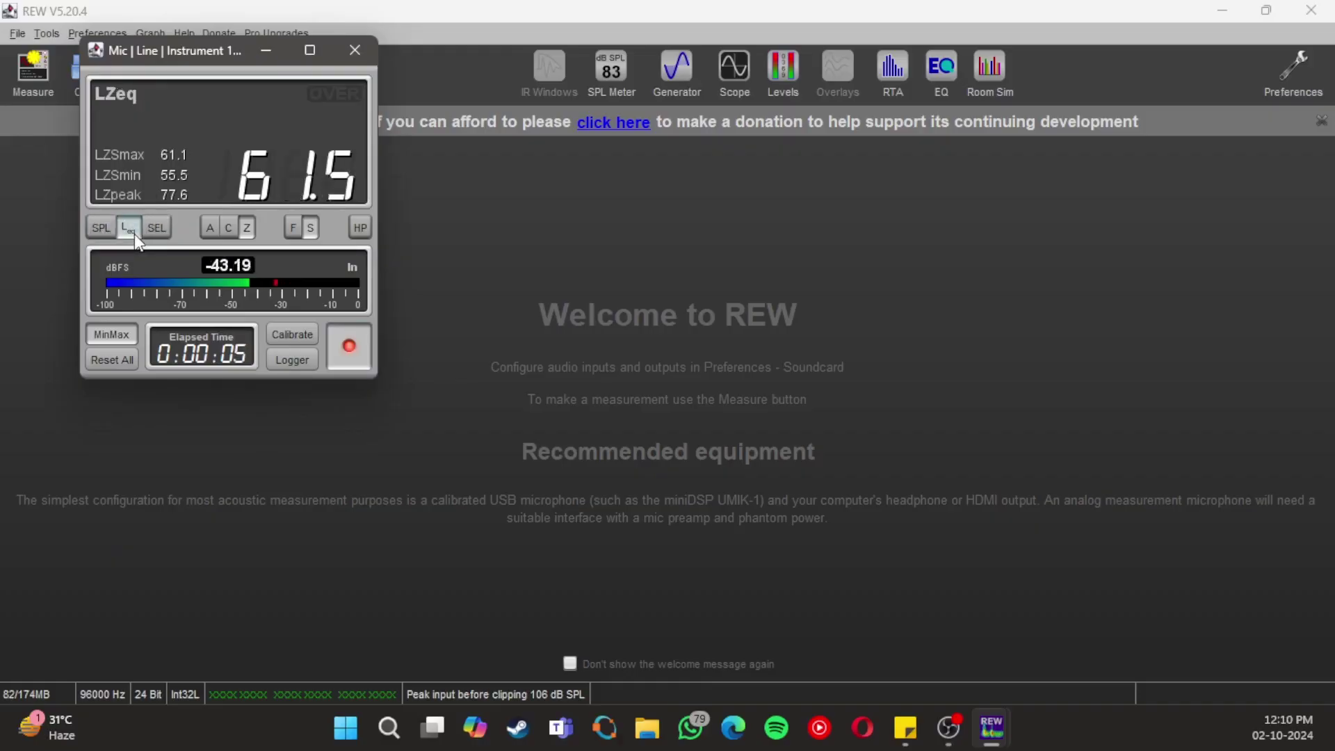
pyautogui.click(210, 226)
pyautogui.click(233, 227)
pyautogui.click(245, 227)
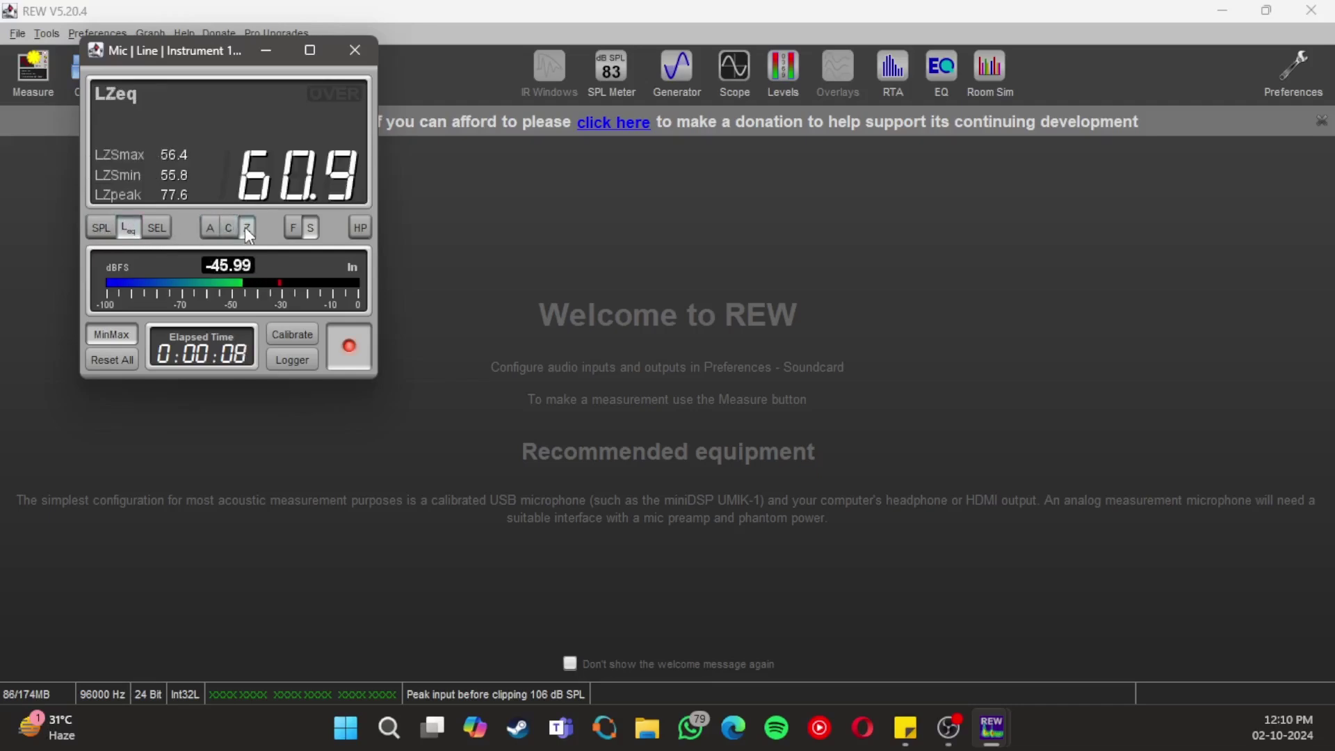
pyautogui.click(111, 360)
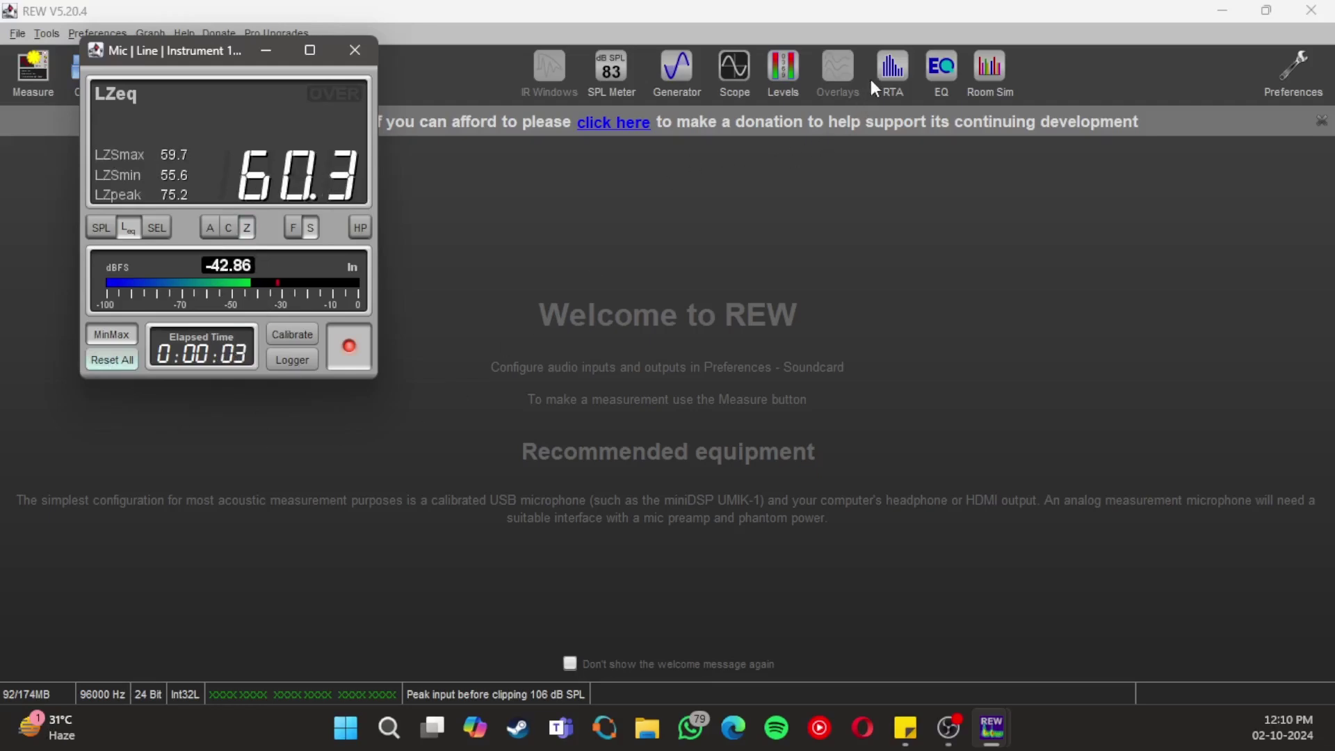
# Record the microphone input's spectrum with the RTA, and stop both the RTA and the SPL meter.
pyautogui.click(896, 78)
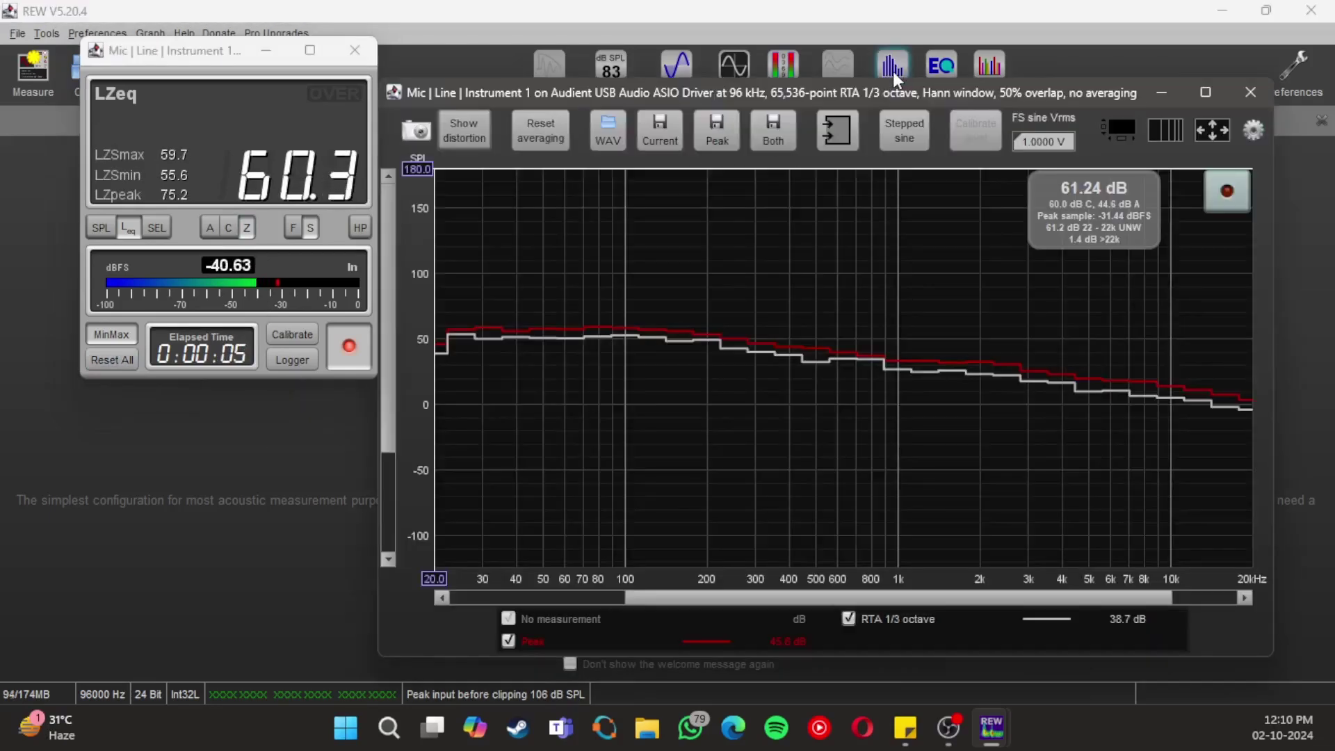
pyautogui.click(1226, 191)
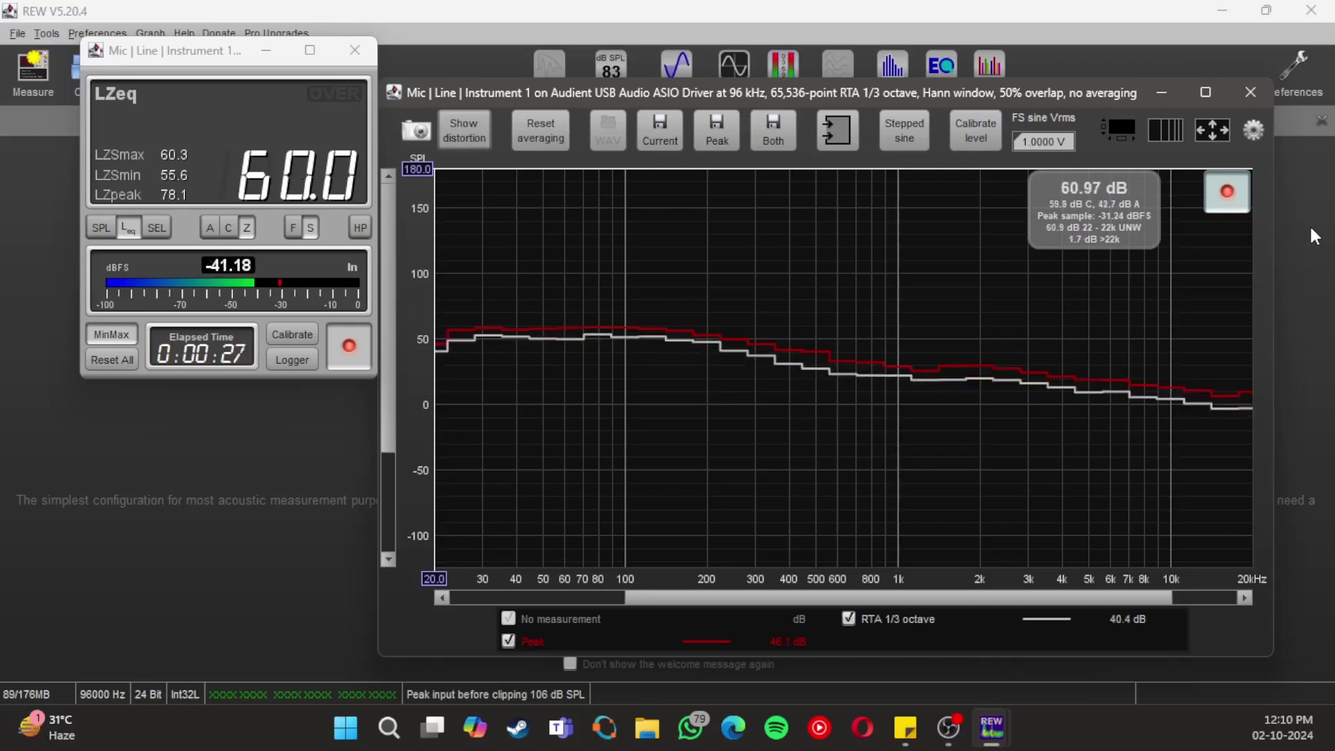
pyautogui.click(1226, 193)
pyautogui.click(361, 359)
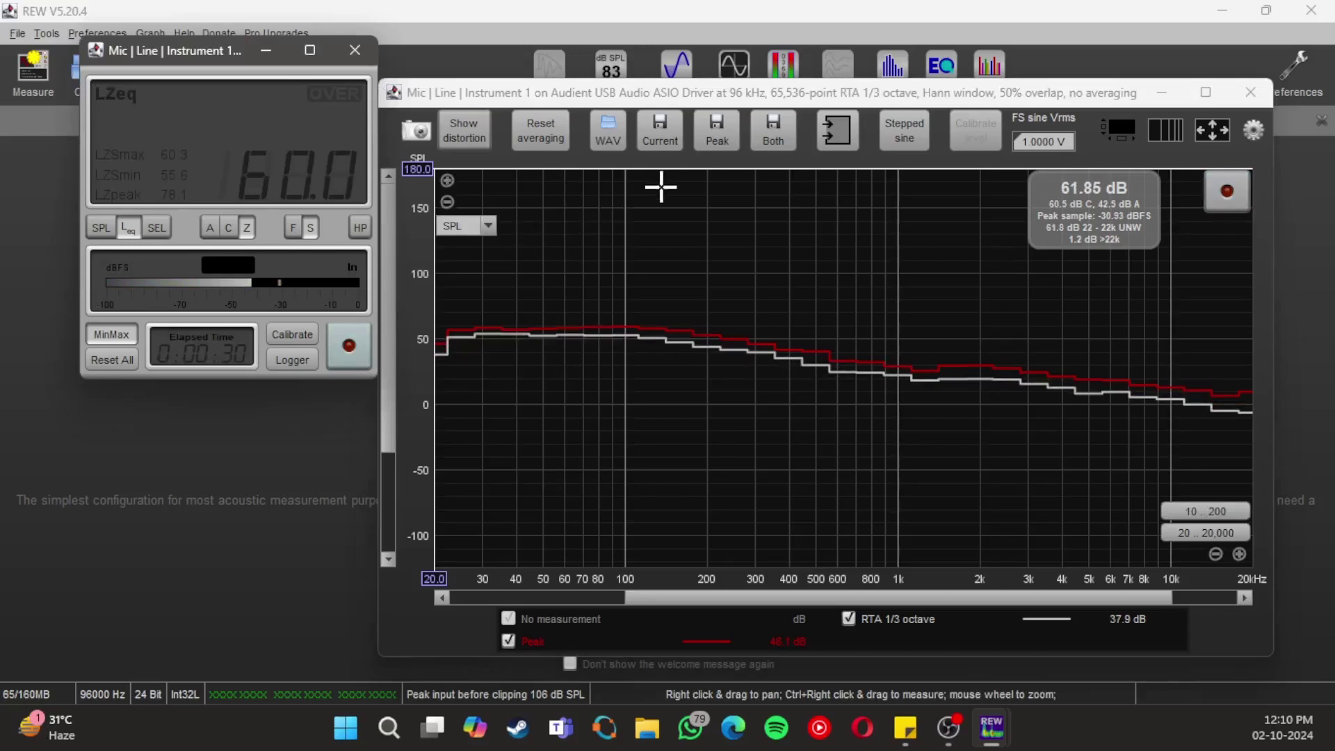
# Save both the current and peak RTA curves as measurements and close the SPL meter and RTA windows.
pyautogui.click(772, 130)
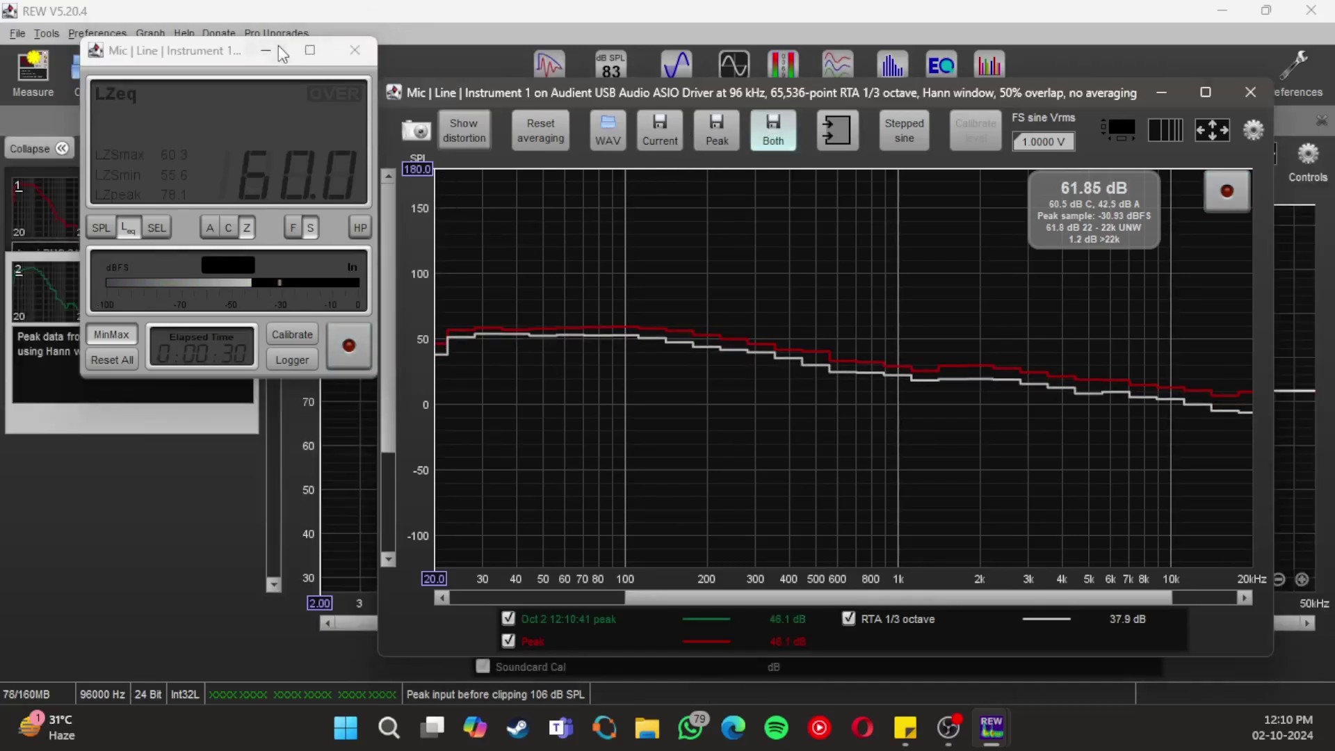
pyautogui.click(355, 50)
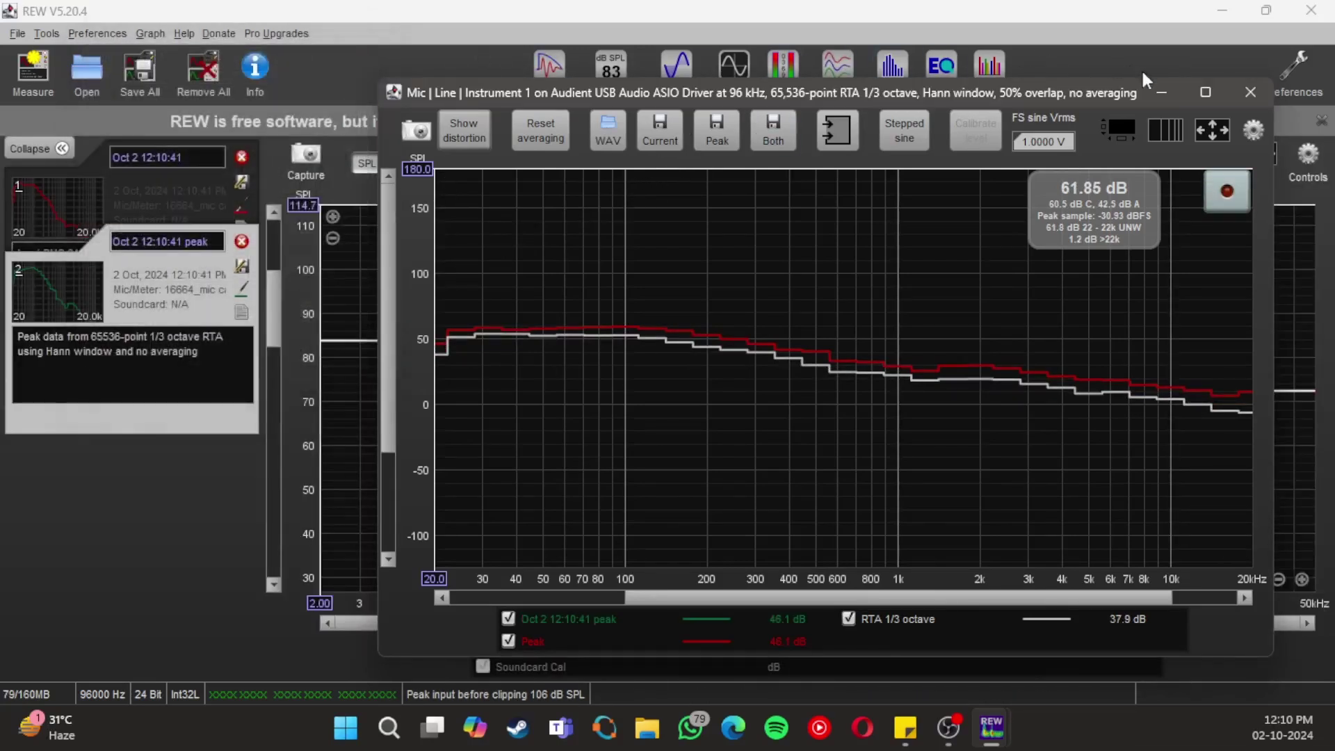
pyautogui.click(1250, 92)
# Examine the saved non-peak measurement's SPL curve and open the All SPL graph.
pyautogui.scroll(-1, 663, 408)
pyautogui.click(148, 197)
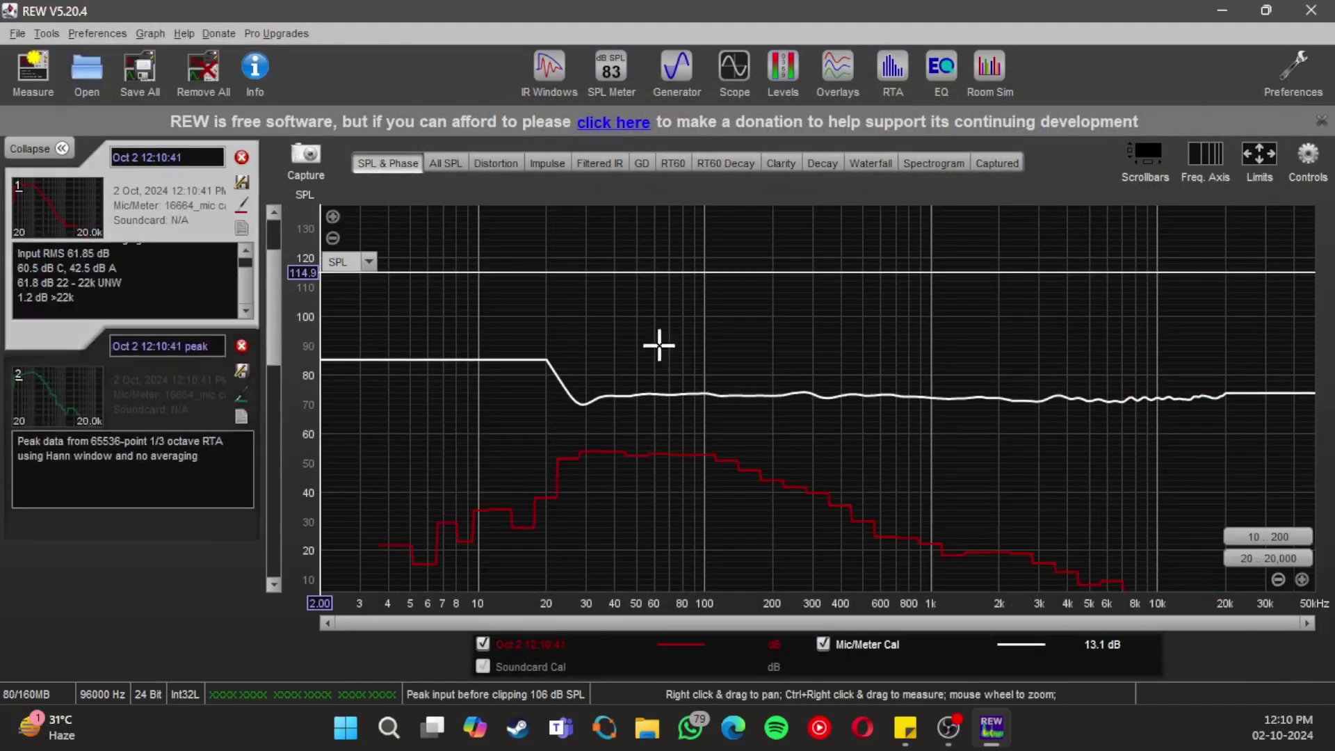
pyautogui.scroll(-2, 698, 368)
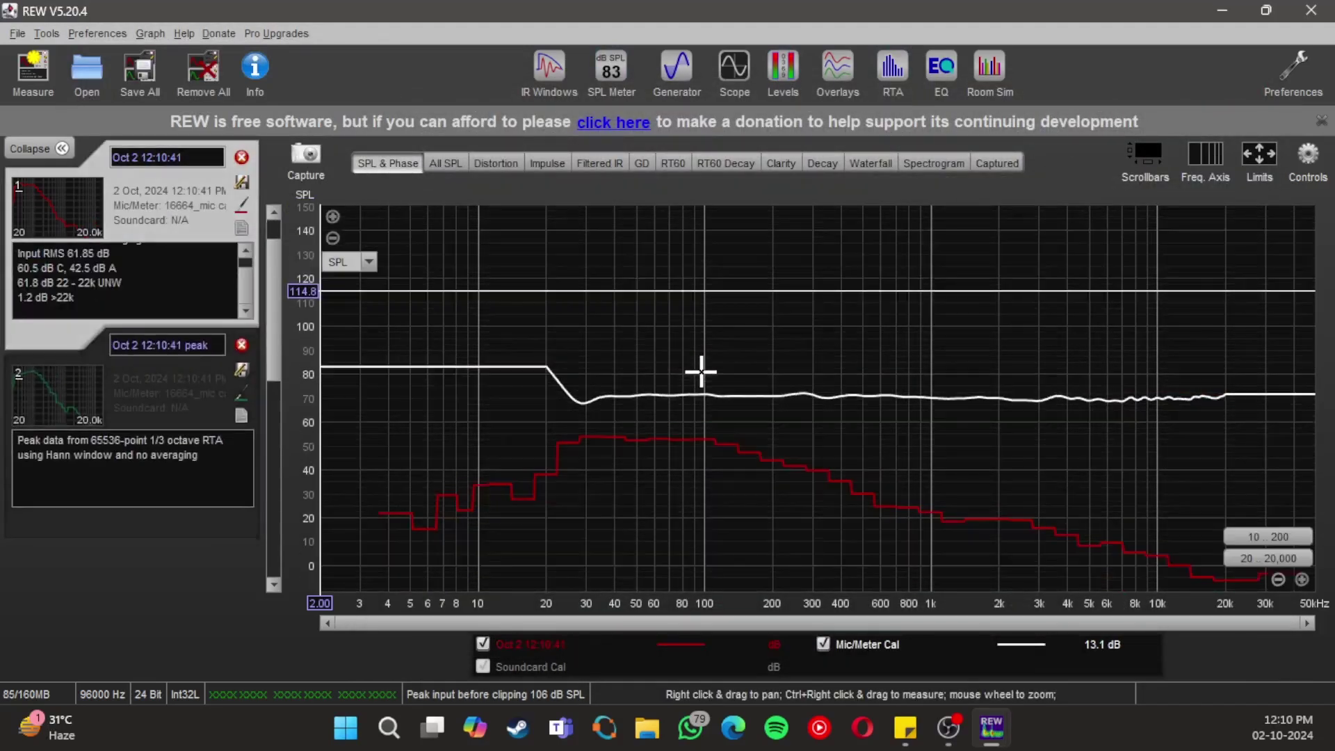
pyautogui.click(439, 166)
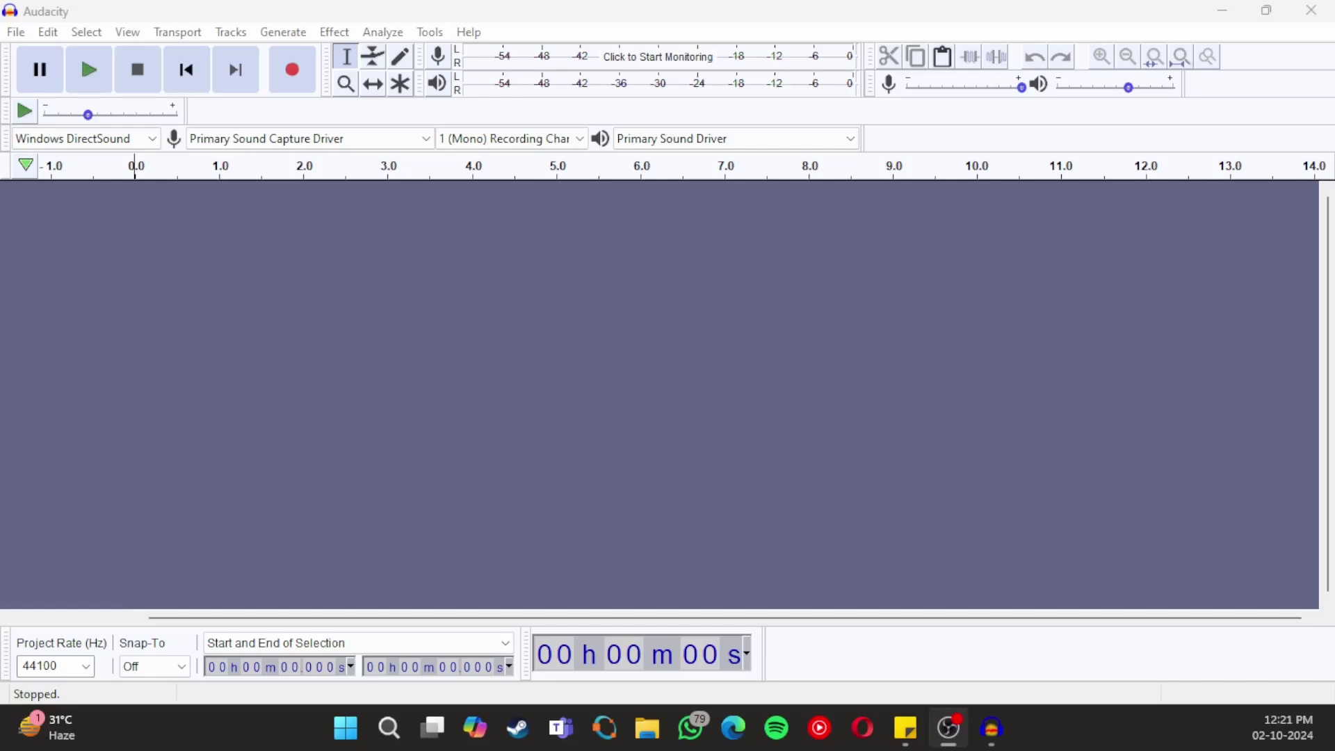
# Switch to Audacity, set the audio host to ASIO, and choose Audient USB Audio ASIO Driver for both recording and playback.
pyautogui.click(128, 143)
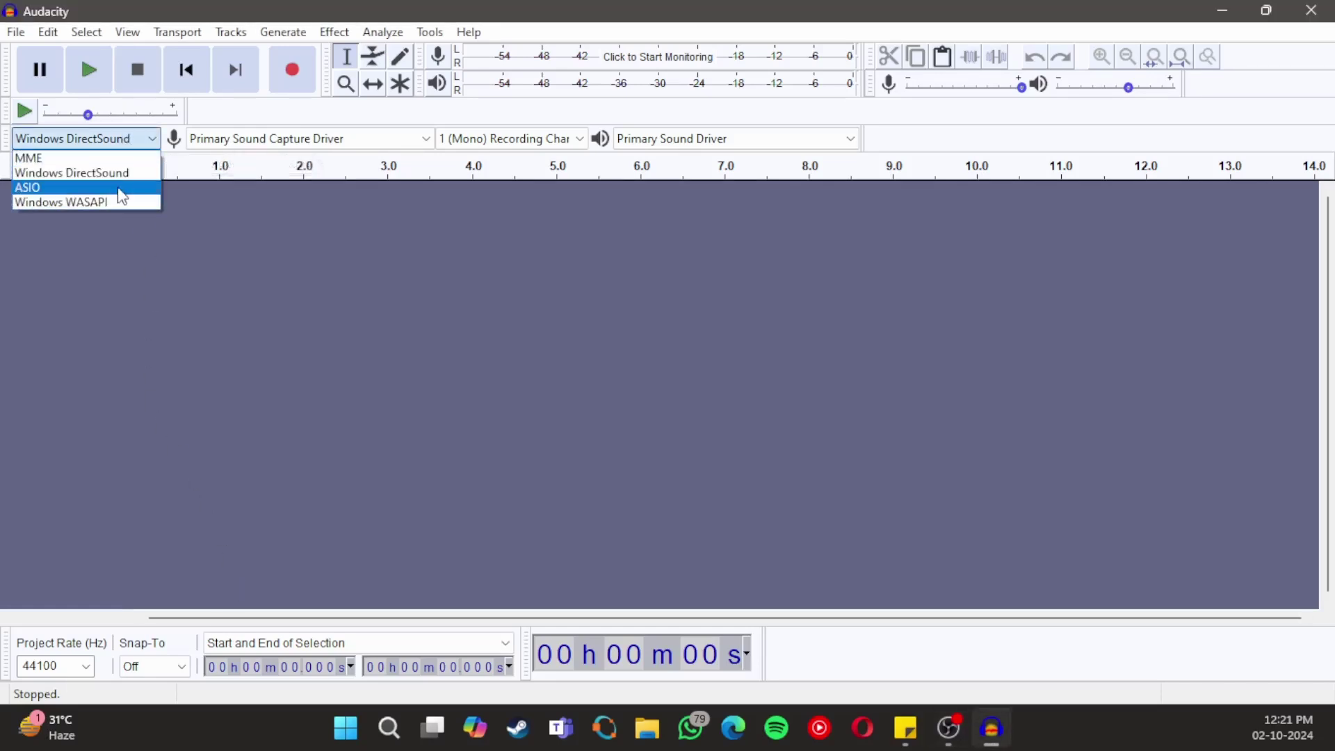
pyautogui.click(280, 286)
pyautogui.click(298, 141)
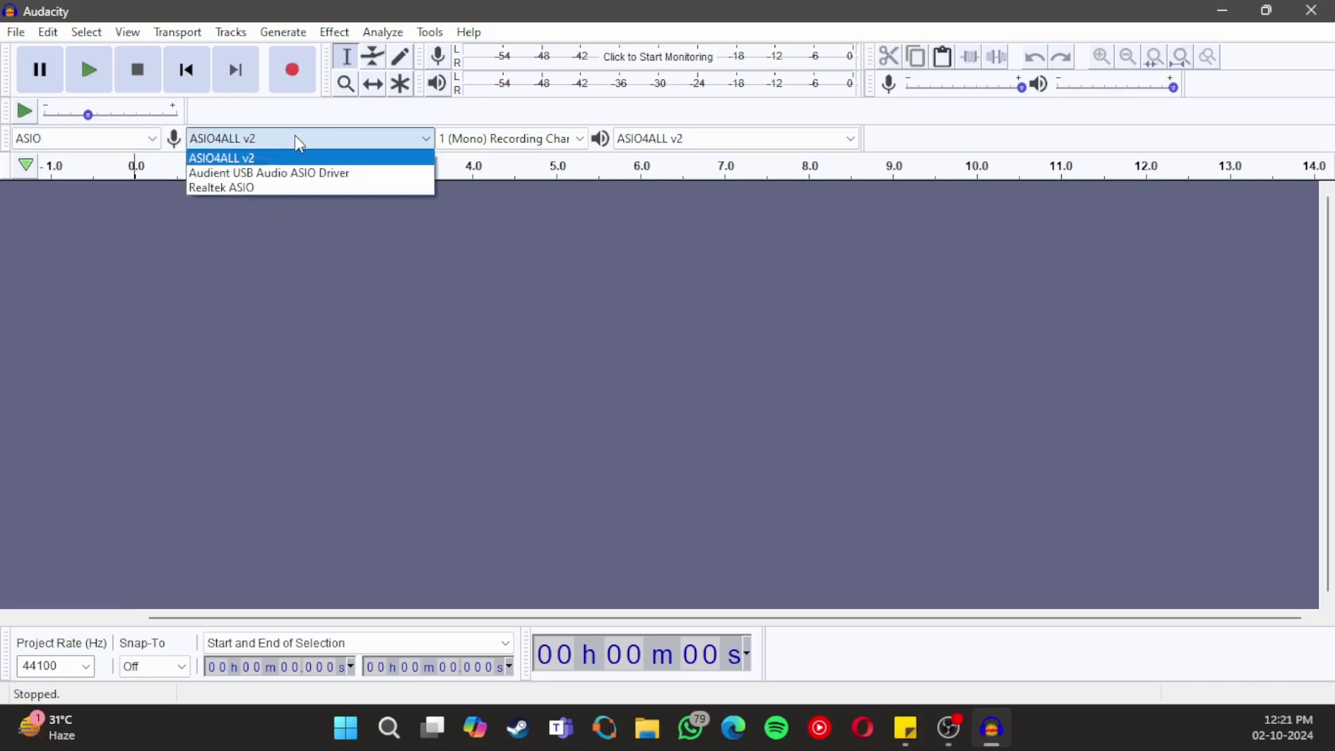
pyautogui.click(287, 176)
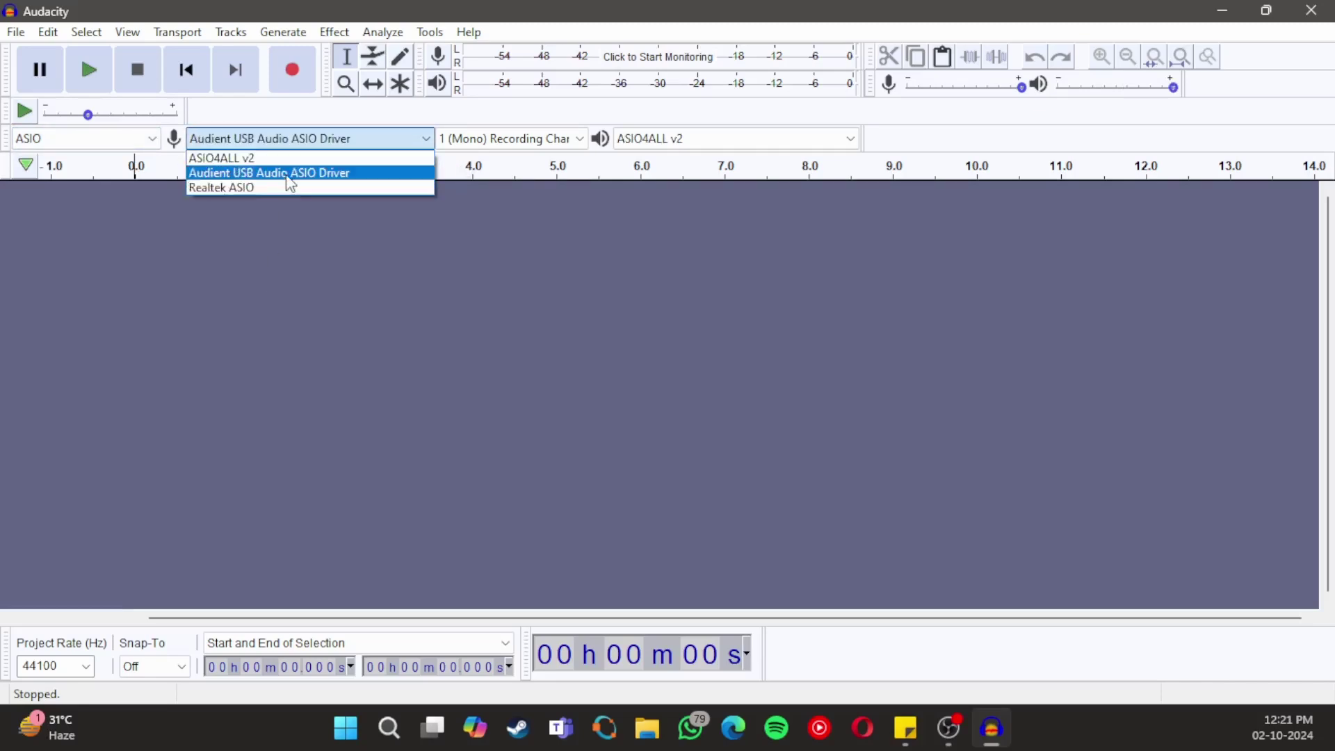
pyautogui.click(504, 236)
pyautogui.click(652, 143)
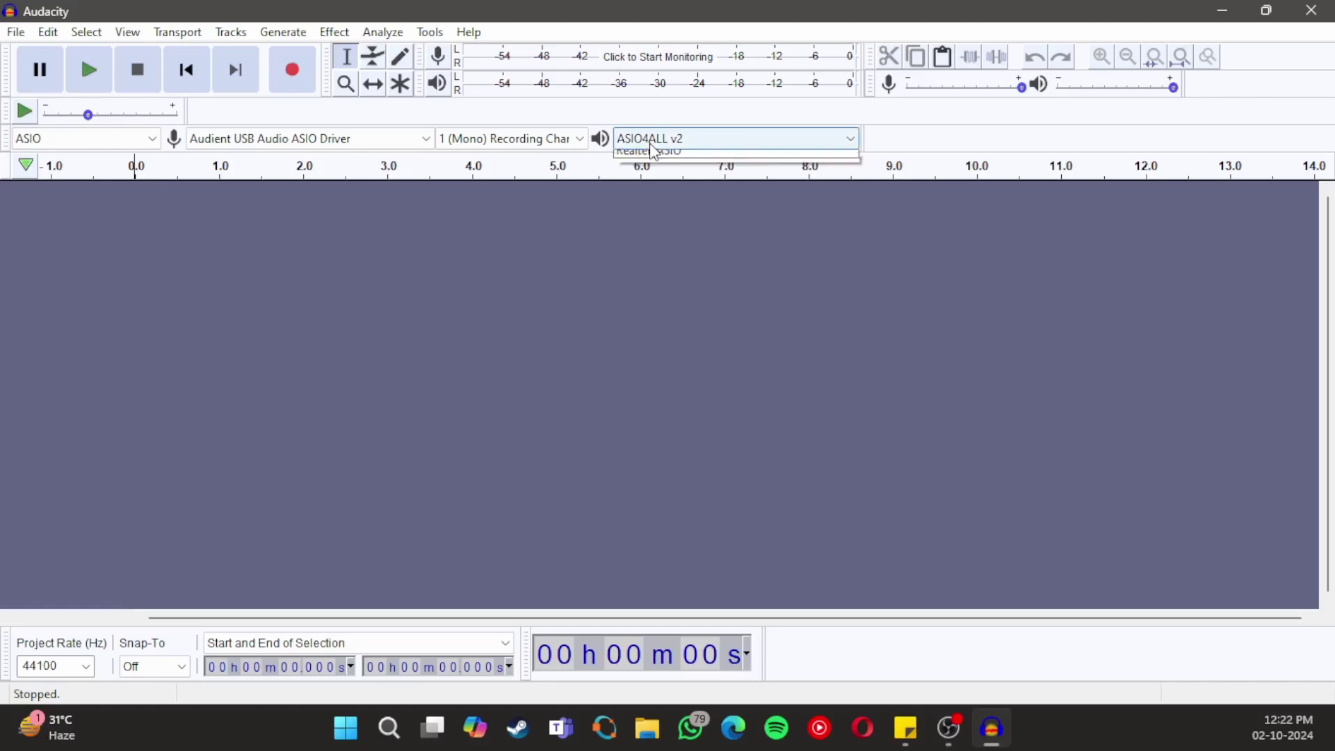
pyautogui.click(641, 198)
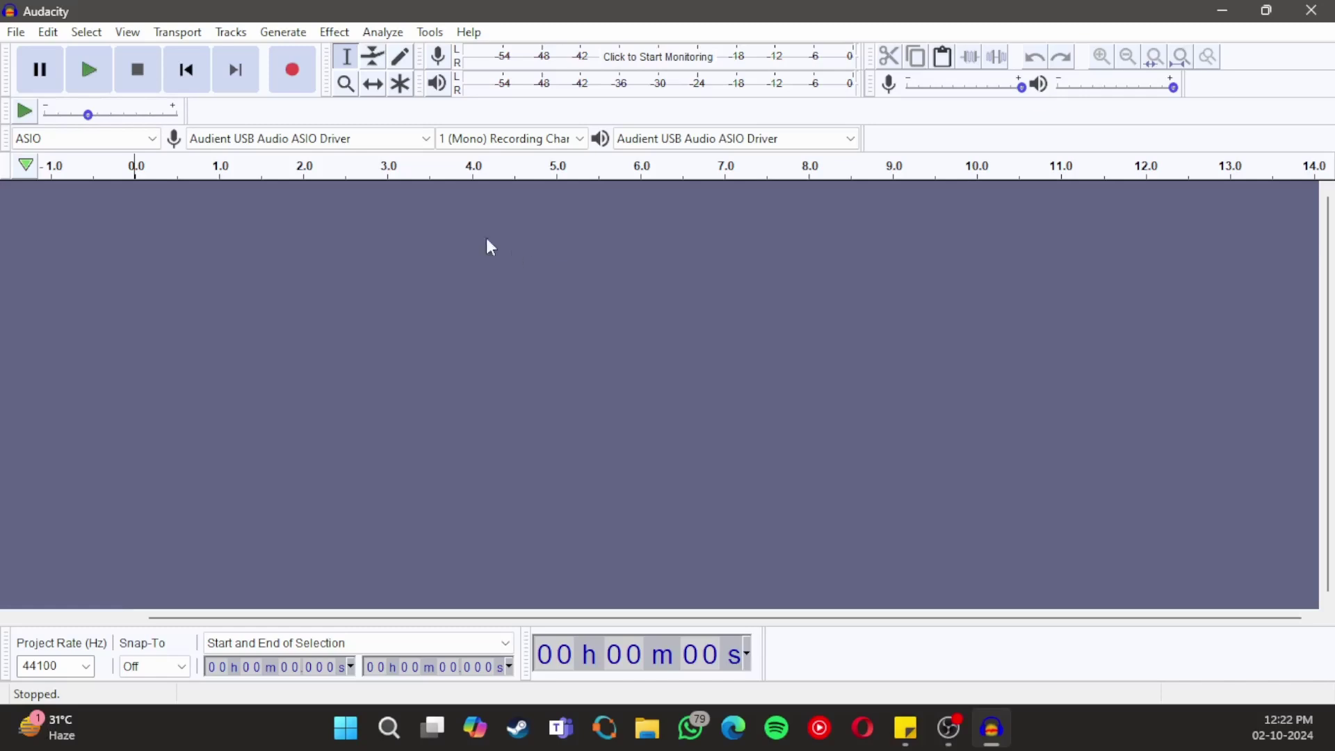
# Generate a one-channel exponential Aurora sine sweep from 22 to 22000 Hz, lasting 15 s at amplitude 0.5 with 5 s of silence.
pyautogui.click(283, 32)
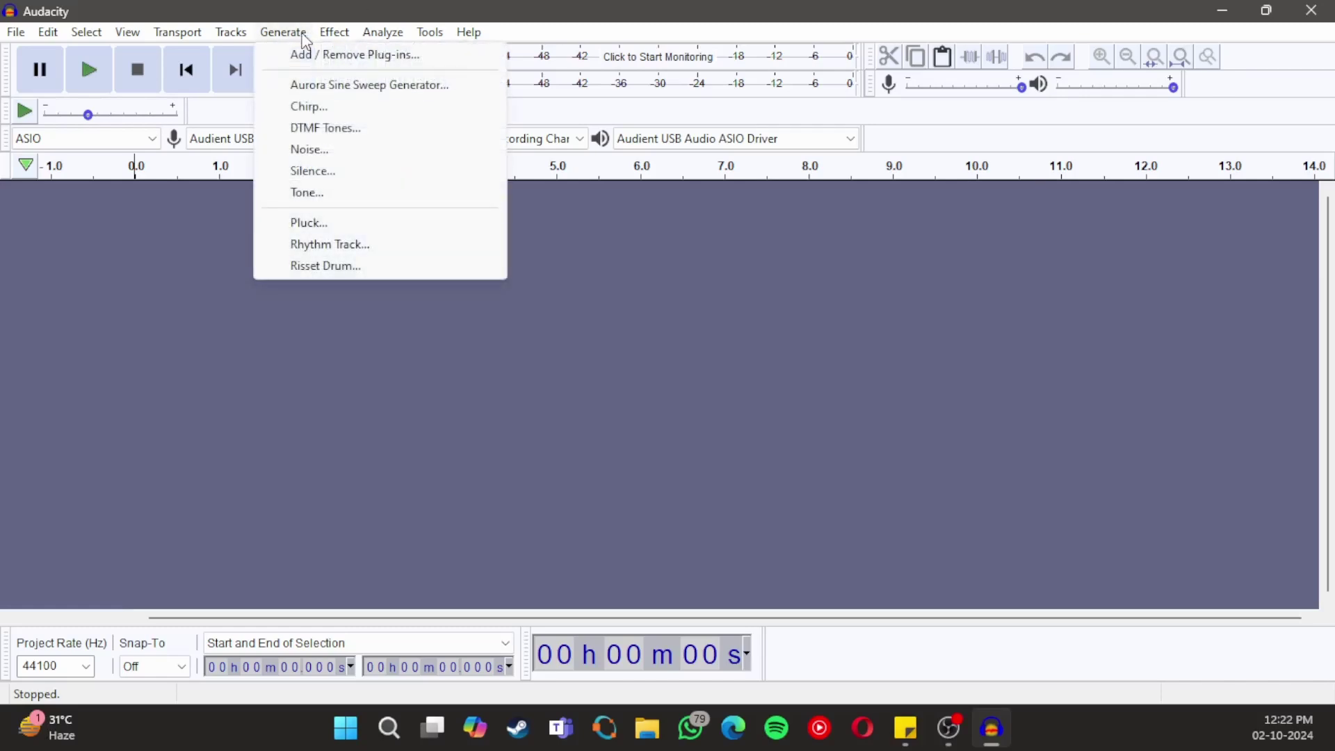
pyautogui.click(317, 85)
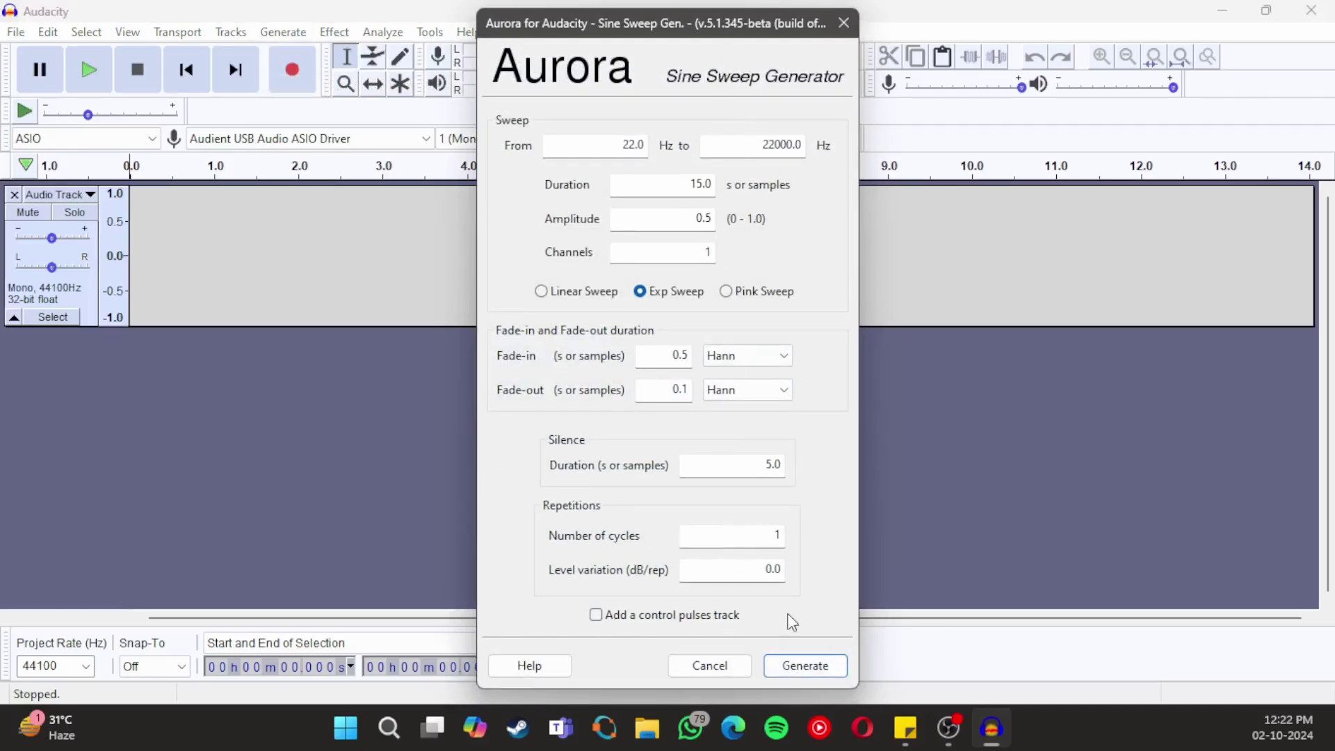
pyautogui.click(814, 671)
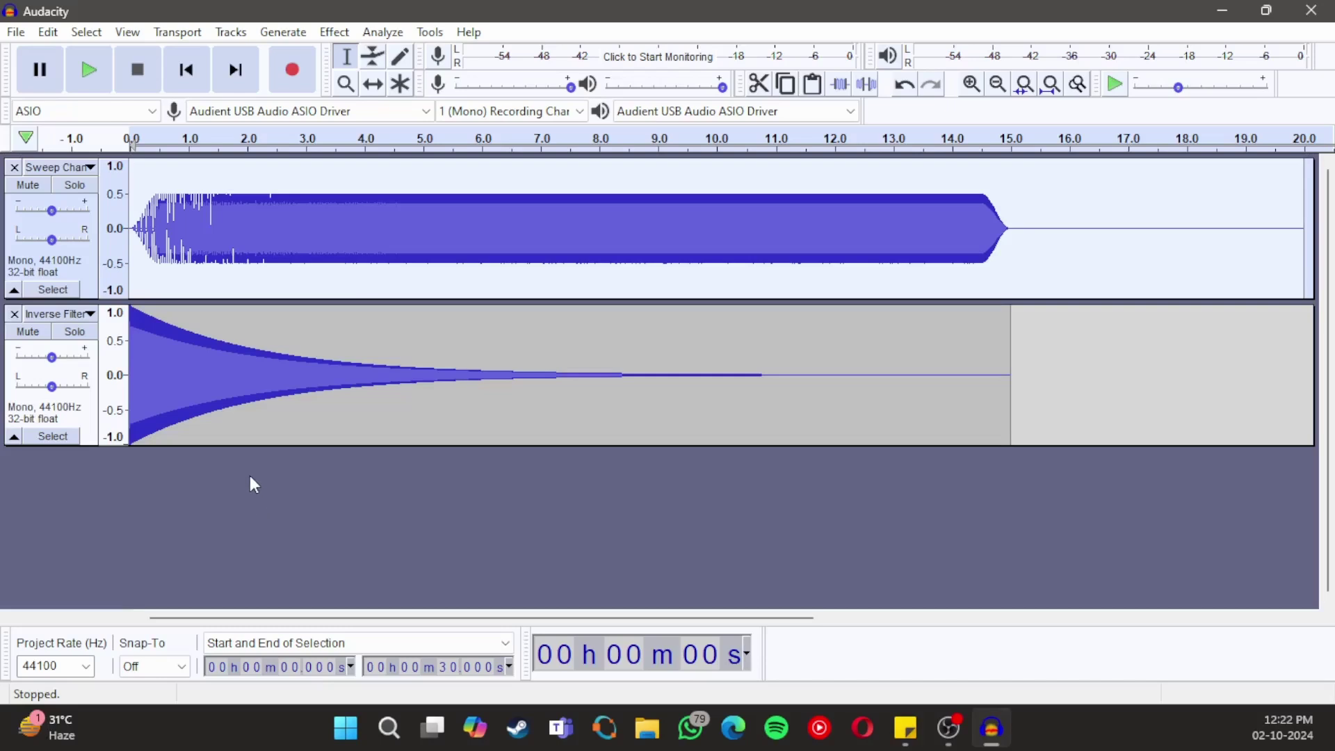
# Solo the sweep track and record the room's response to it on a new track, stopping after the sweep has ended.
pyautogui.click(75, 186)
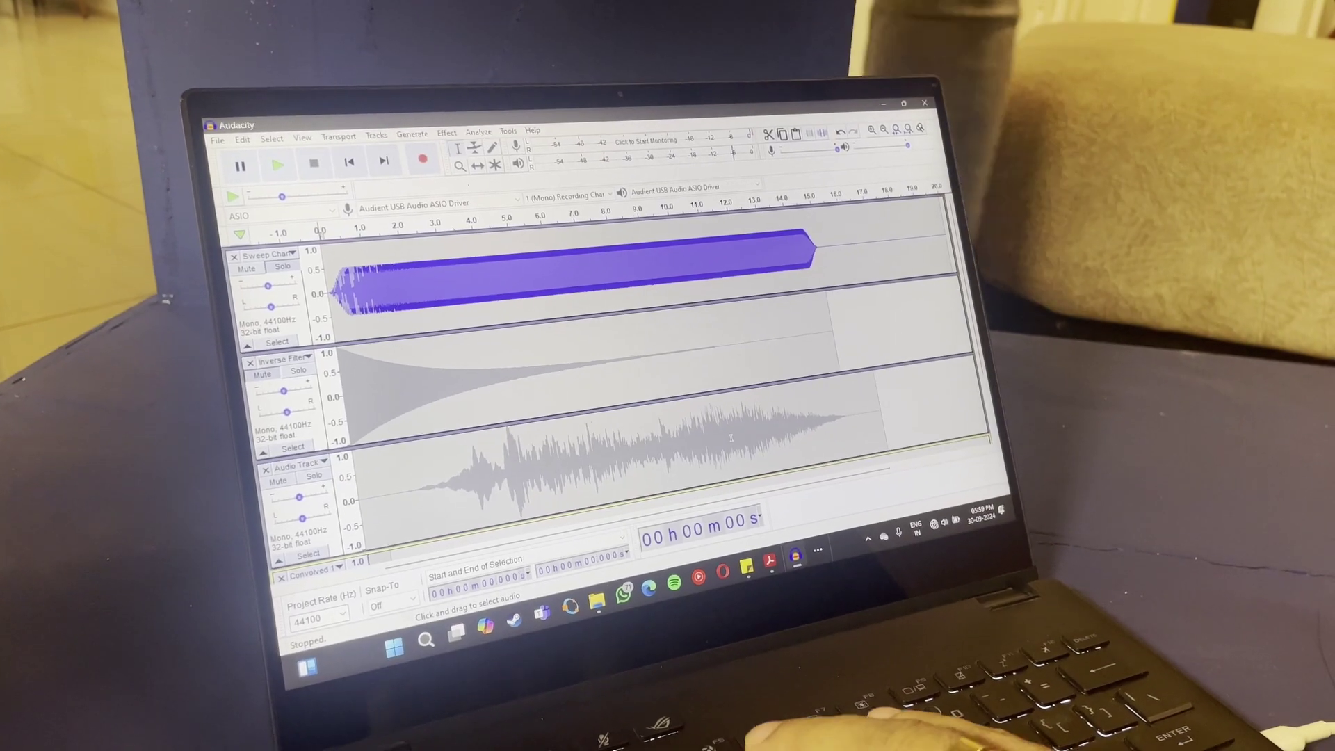
pyautogui.press('r')
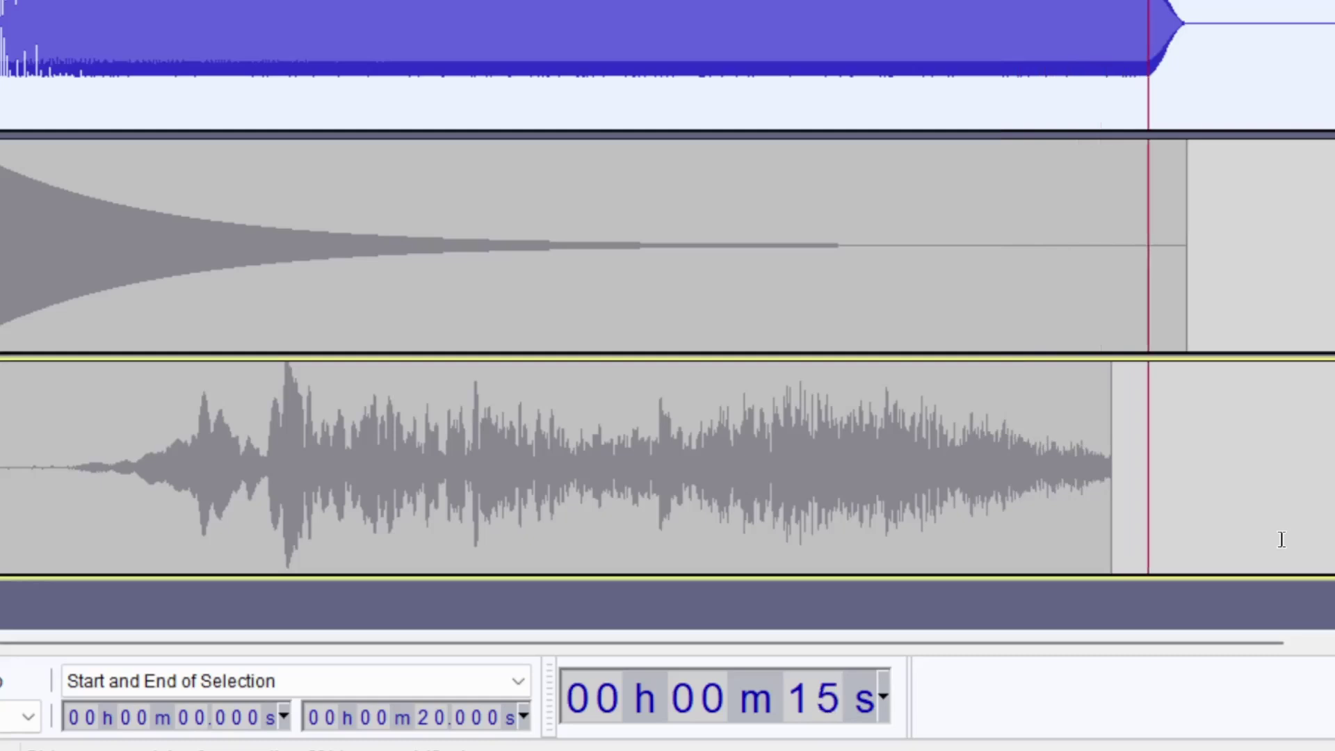
pyautogui.press('space')
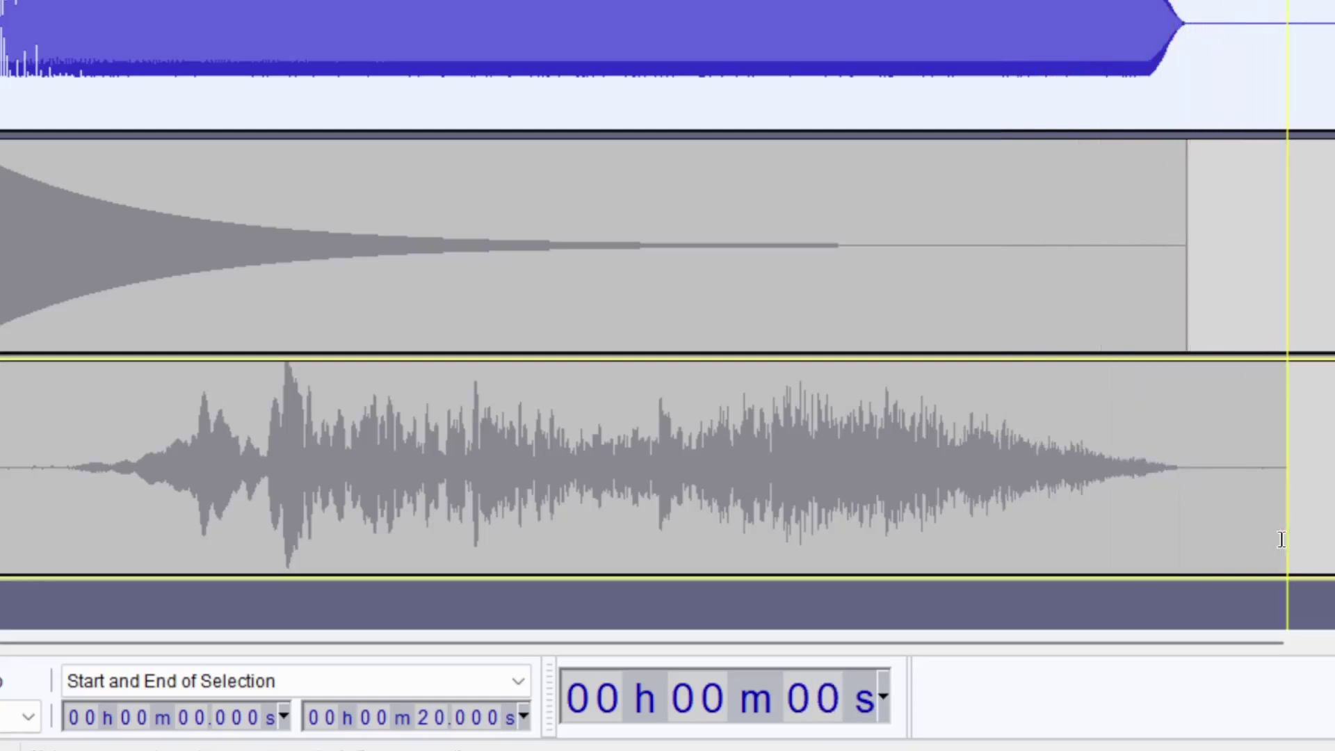
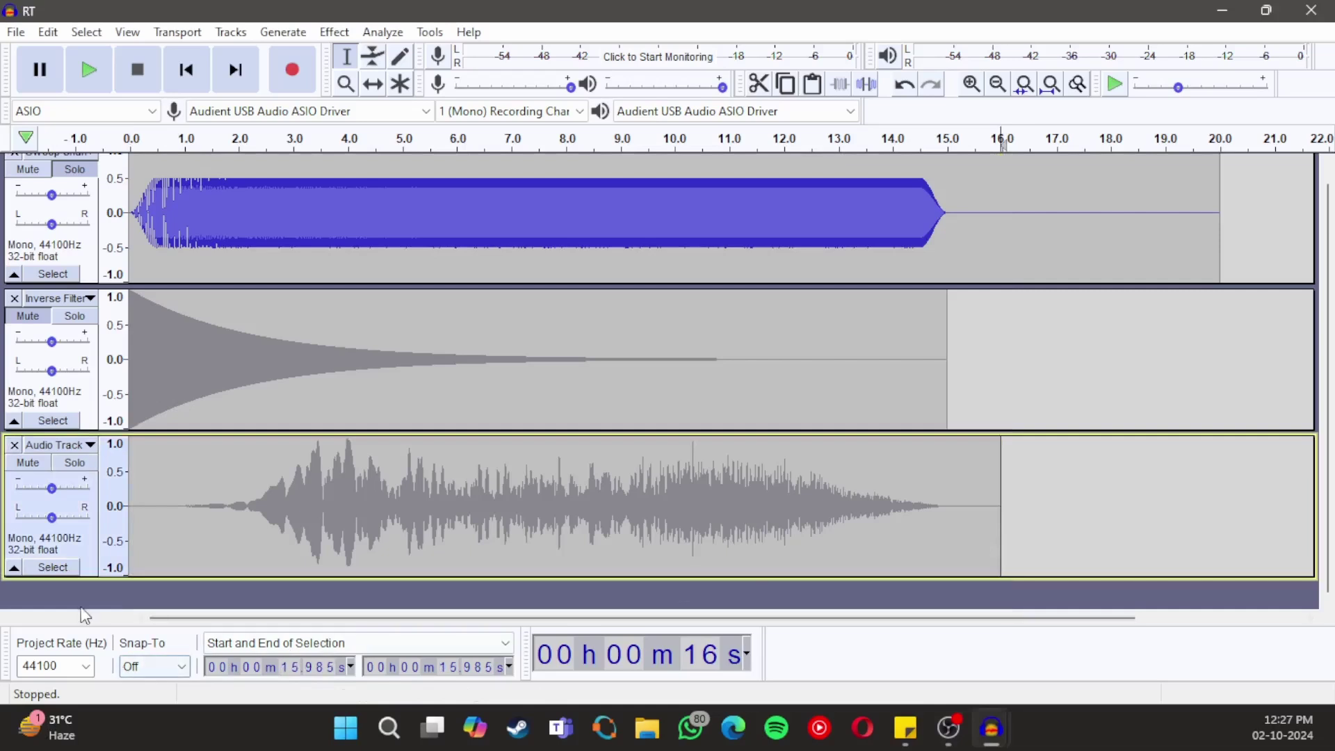
# Convolve the recorded audio track with the inverse filter in the Aurora Convolver, using full autorange with DC removal.
pyautogui.click(65, 566)
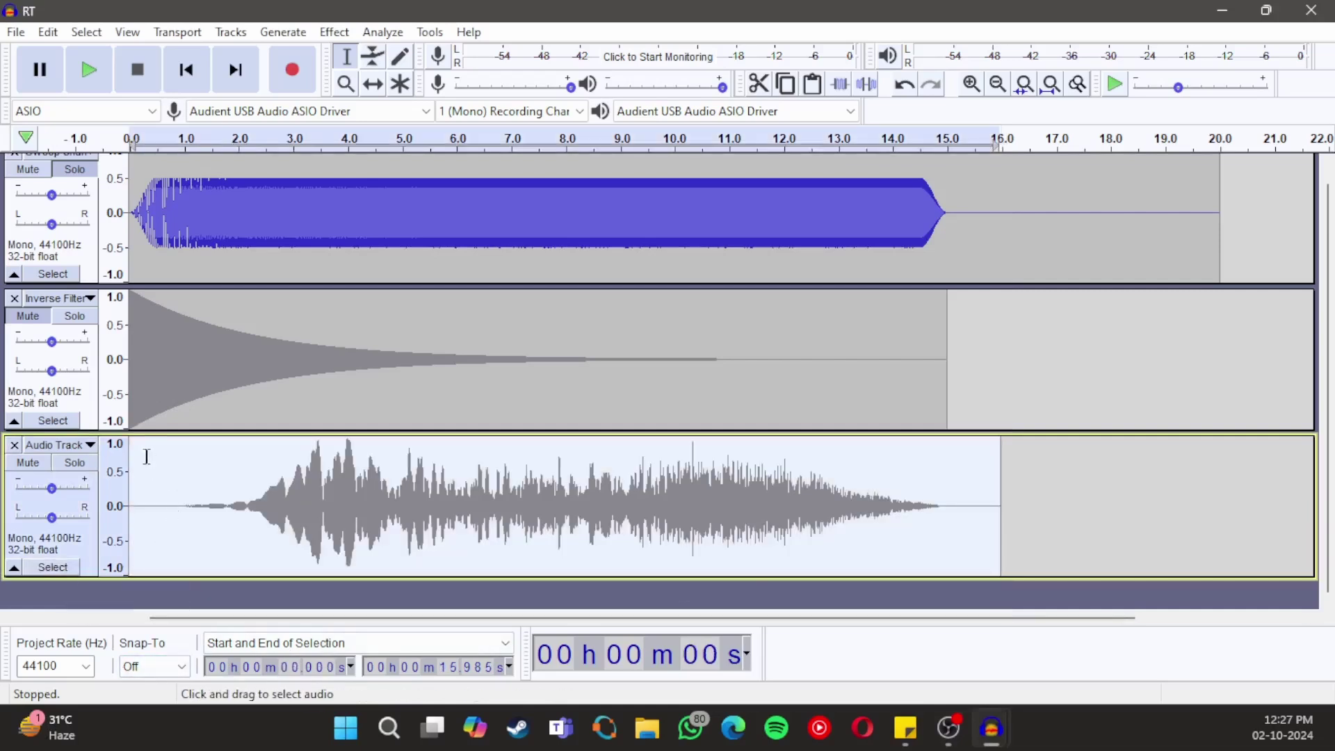
pyautogui.click(66, 422)
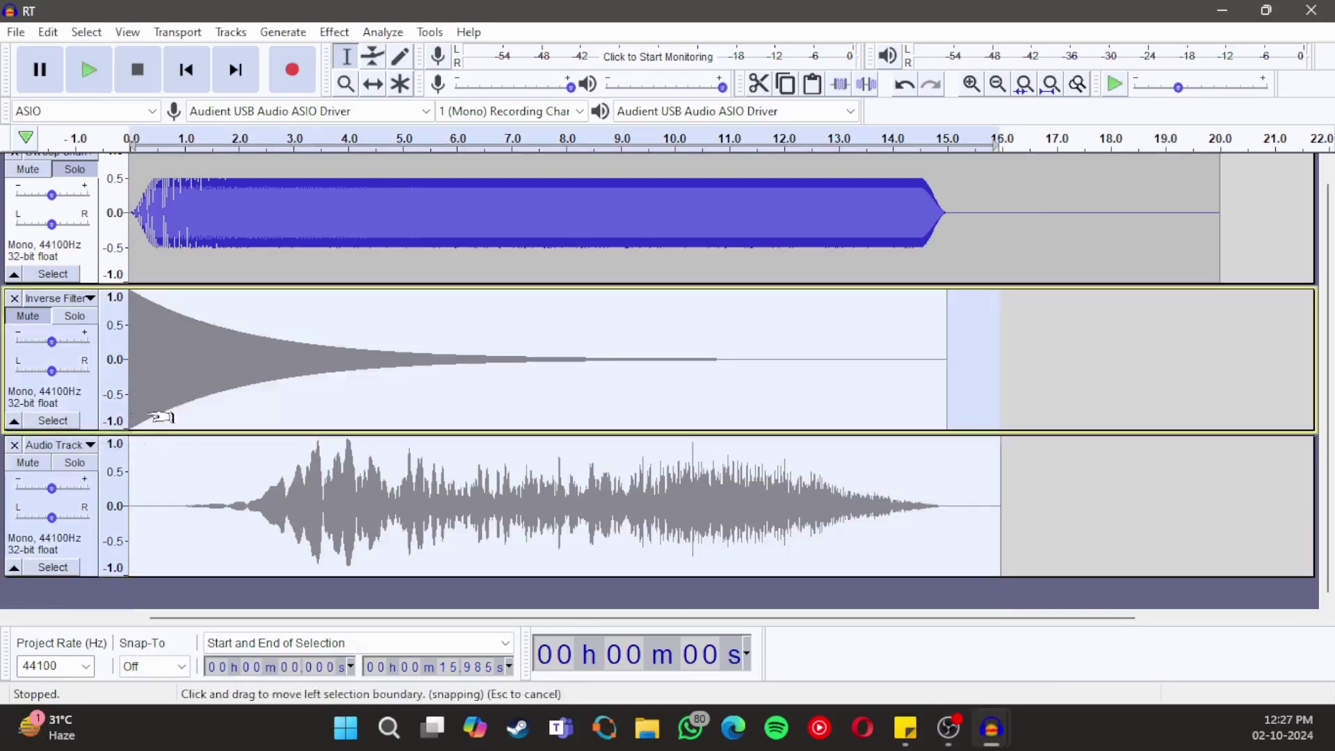
pyautogui.click(429, 32)
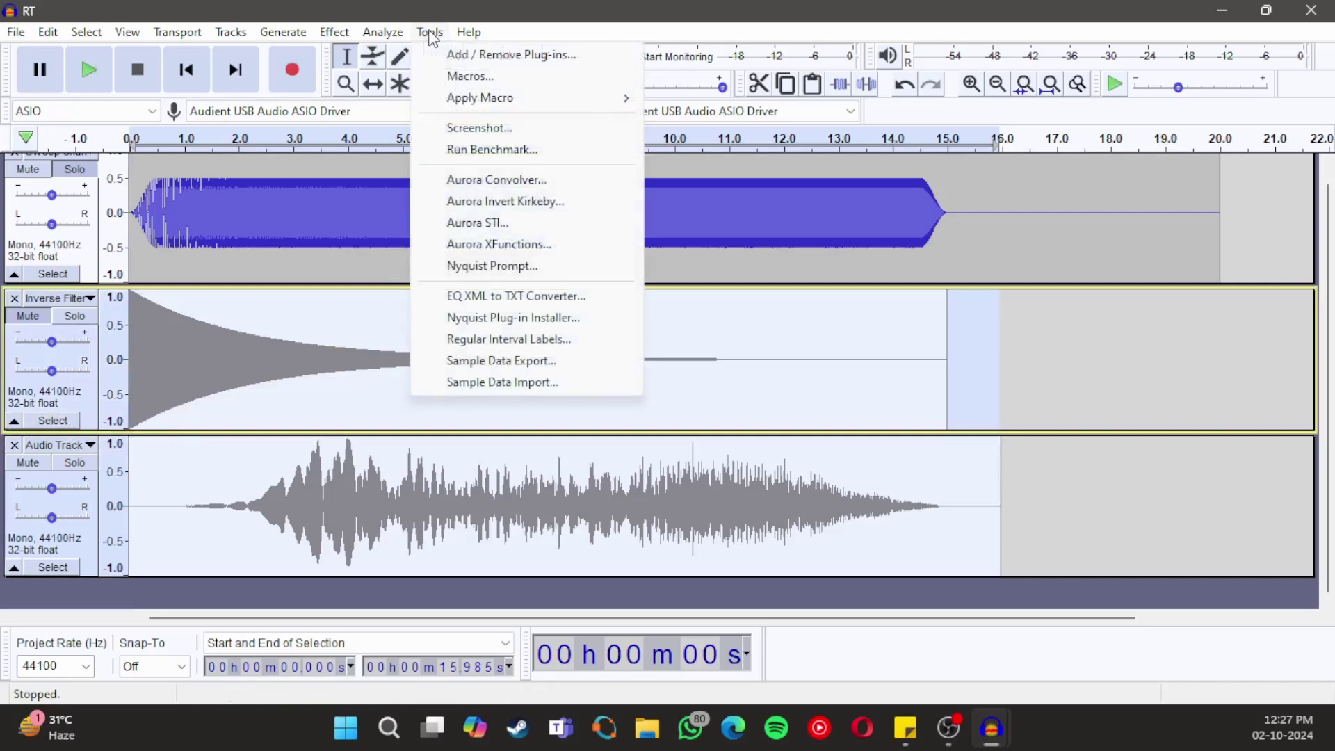
pyautogui.click(526, 184)
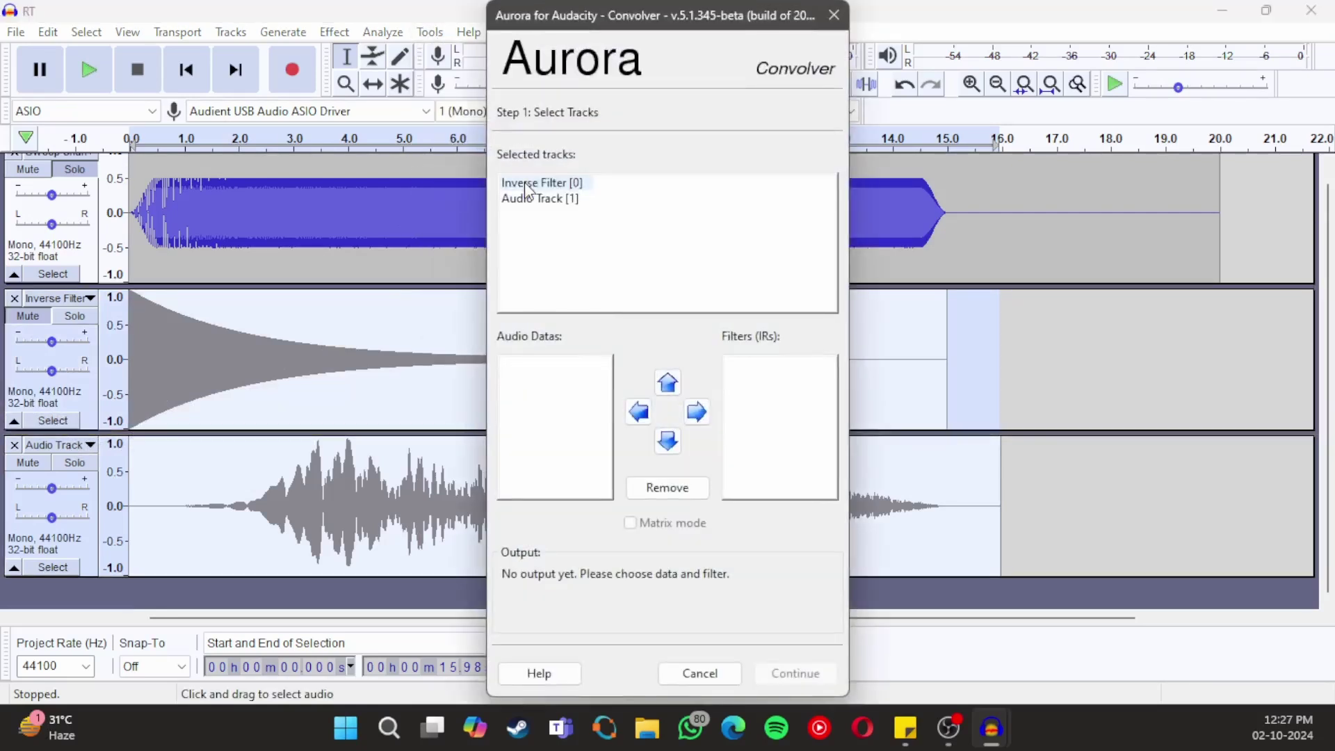
pyautogui.moveTo(527, 186); pyautogui.dragTo(780, 398)
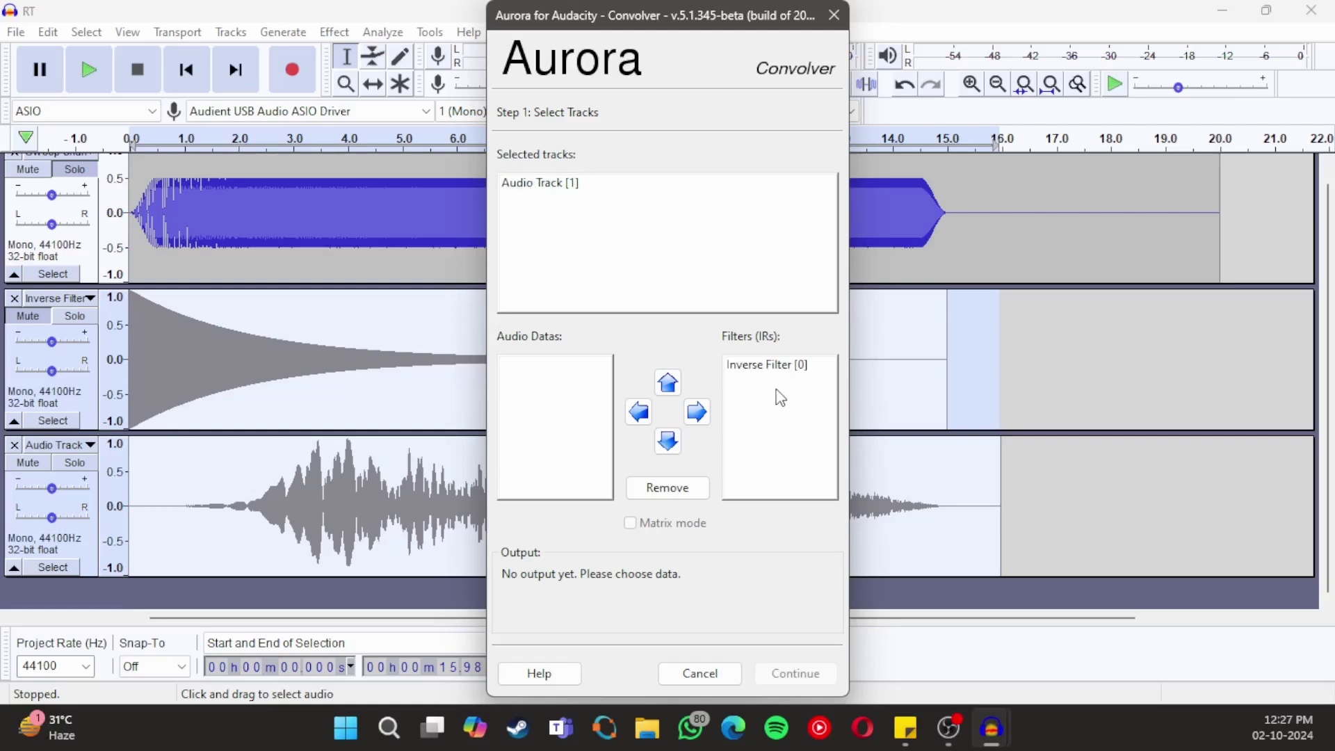
pyautogui.moveTo(540, 182); pyautogui.dragTo(561, 407)
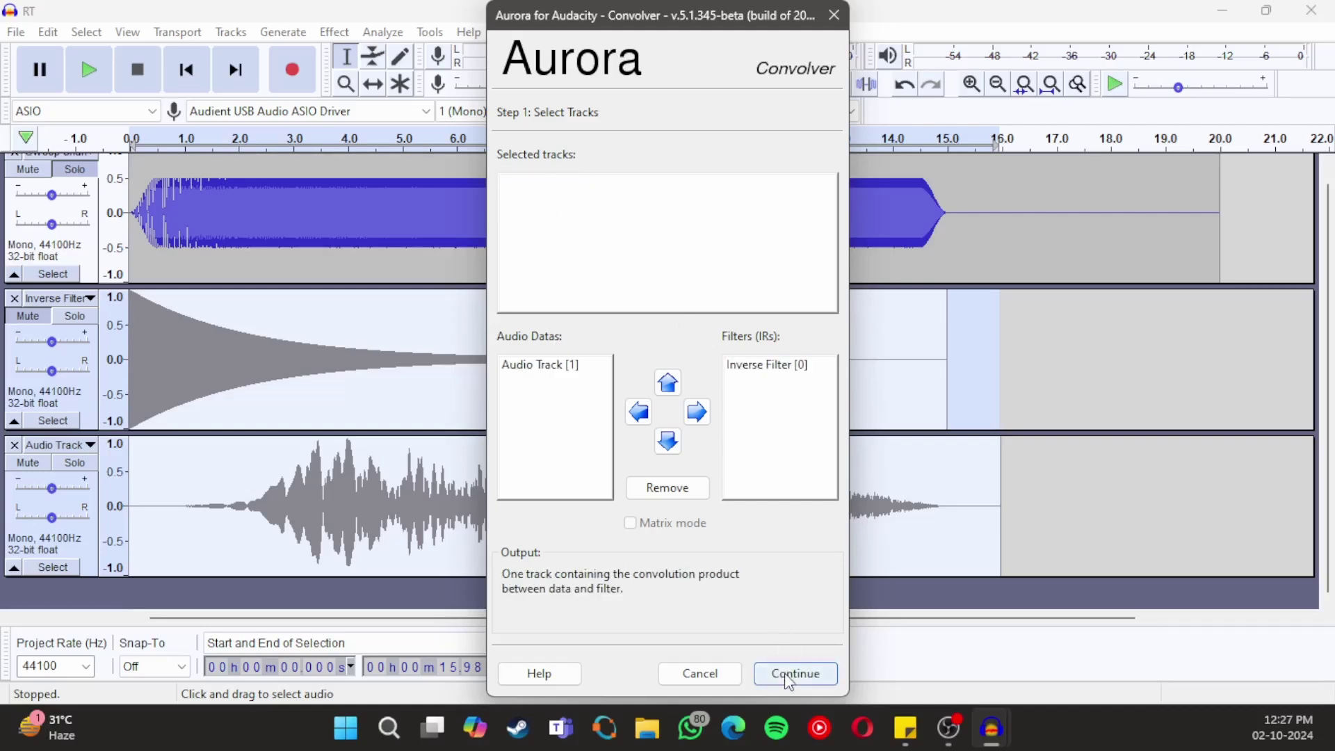
pyautogui.click(792, 673)
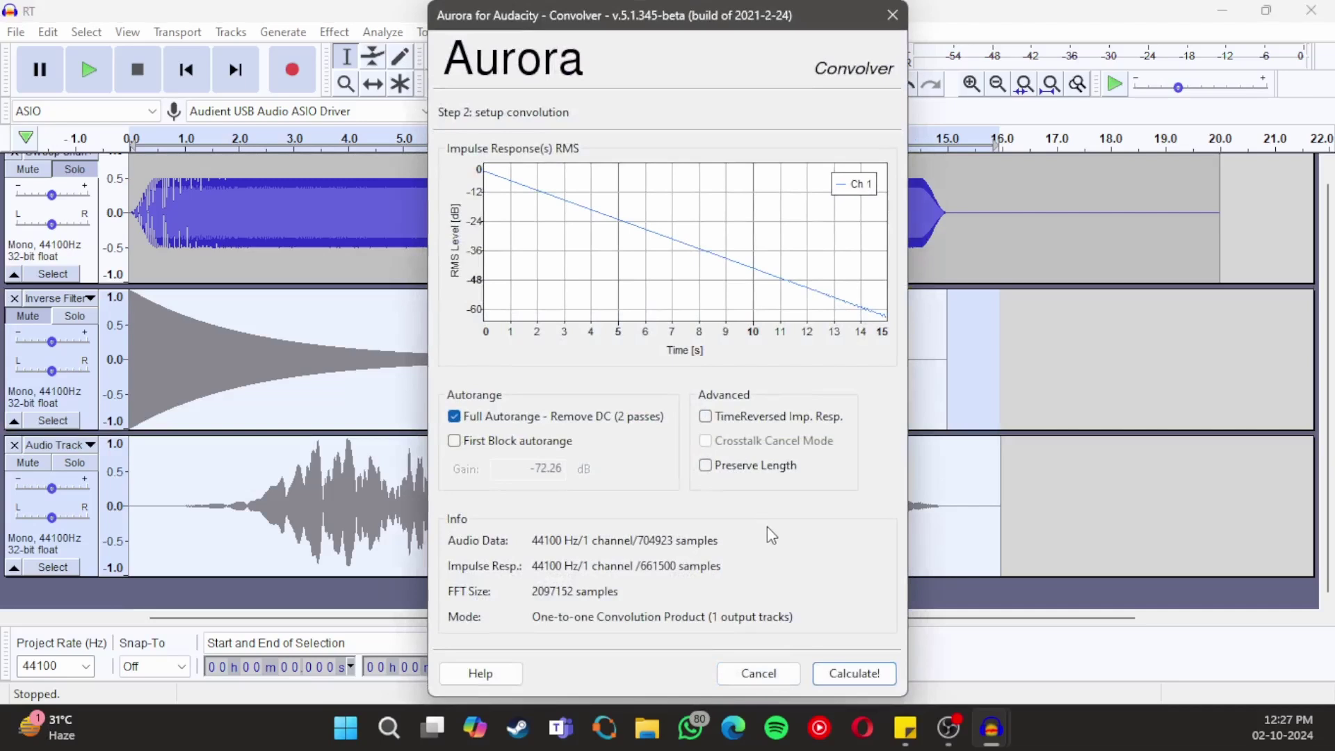
pyautogui.click(839, 671)
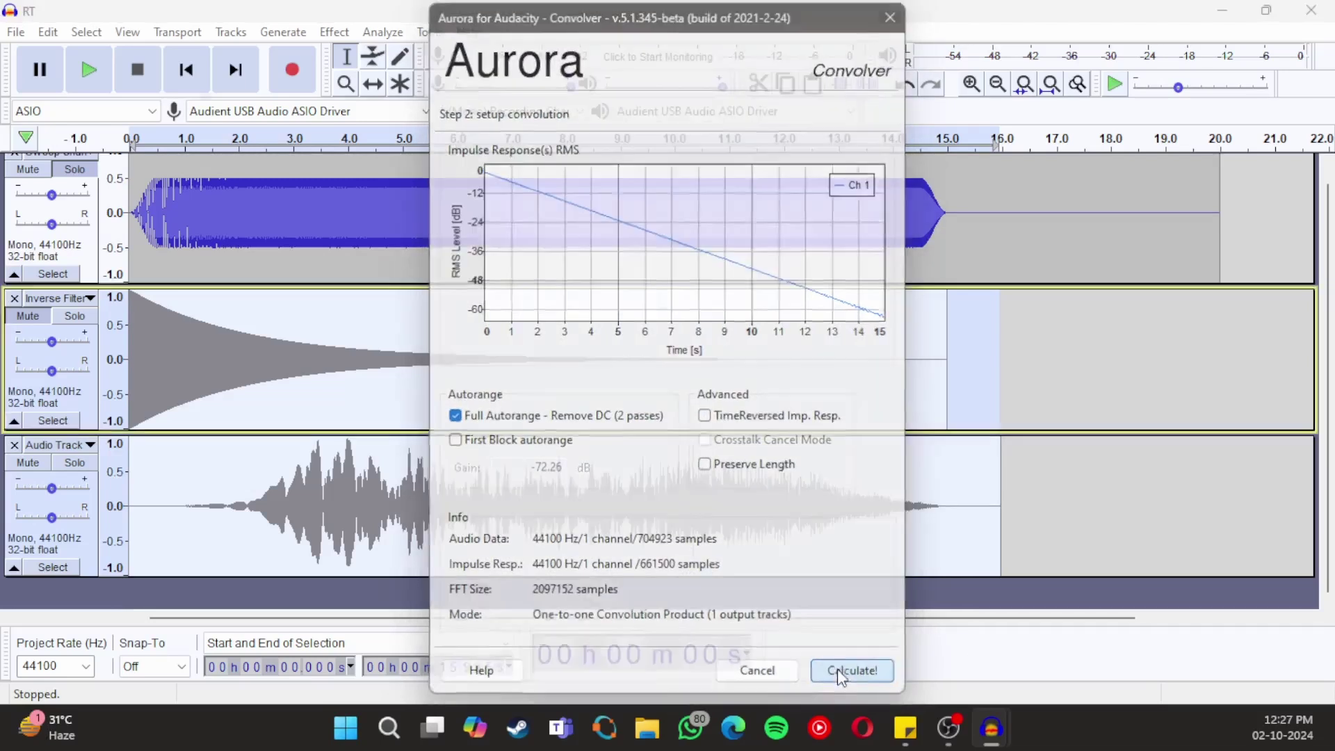
# Trim the convolved track to about 0.52 s around the impulse near 15 s, leaving the impulse response at the track's start.
pyautogui.scroll(-2, 713, 422)
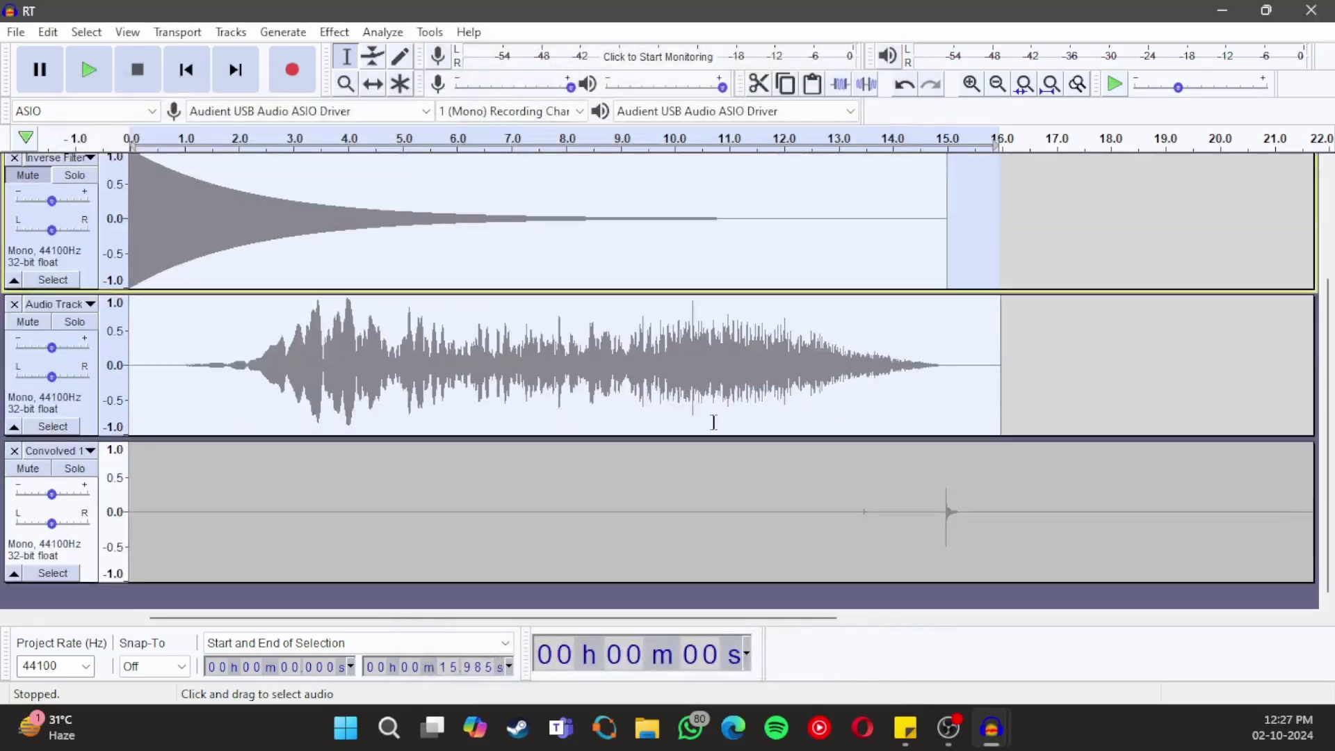
pyautogui.click(413, 536)
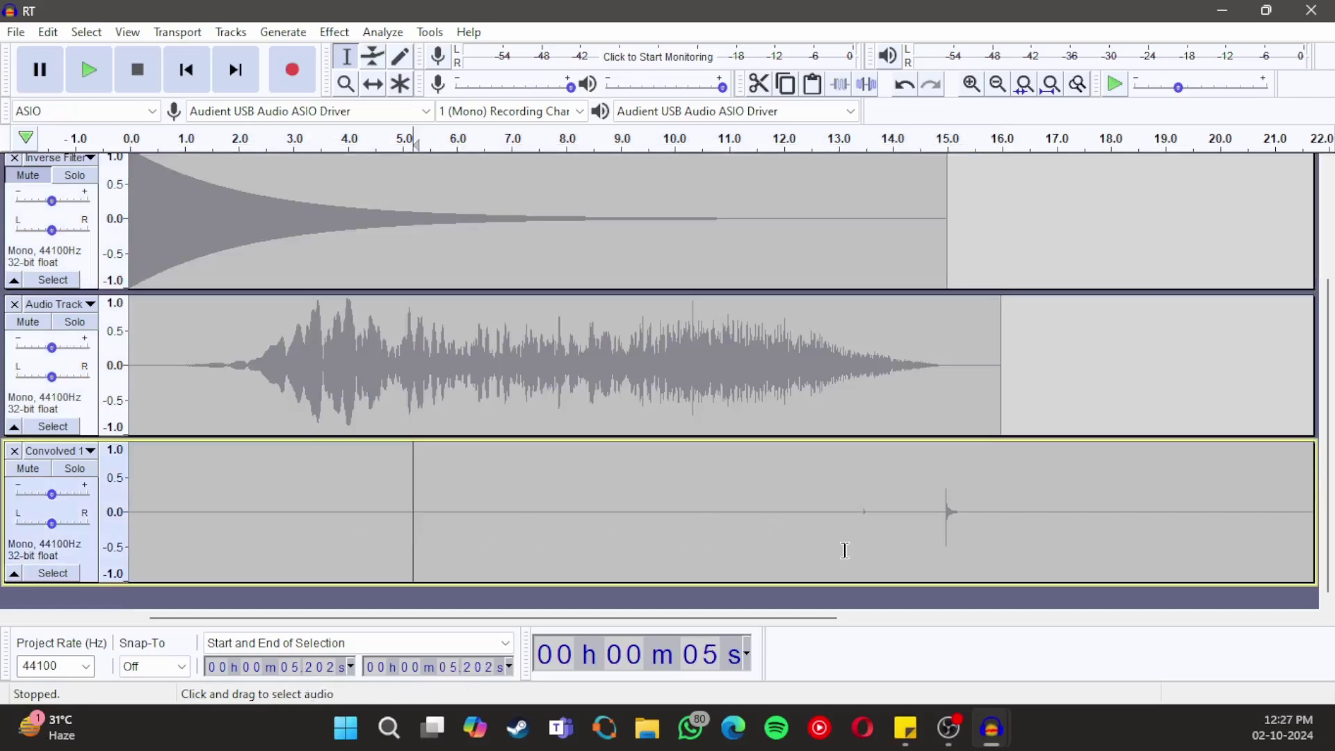
pyautogui.moveTo(942, 515); pyautogui.dragTo(1027, 535)
pyautogui.press('Delete')
pyautogui.press('Delete')
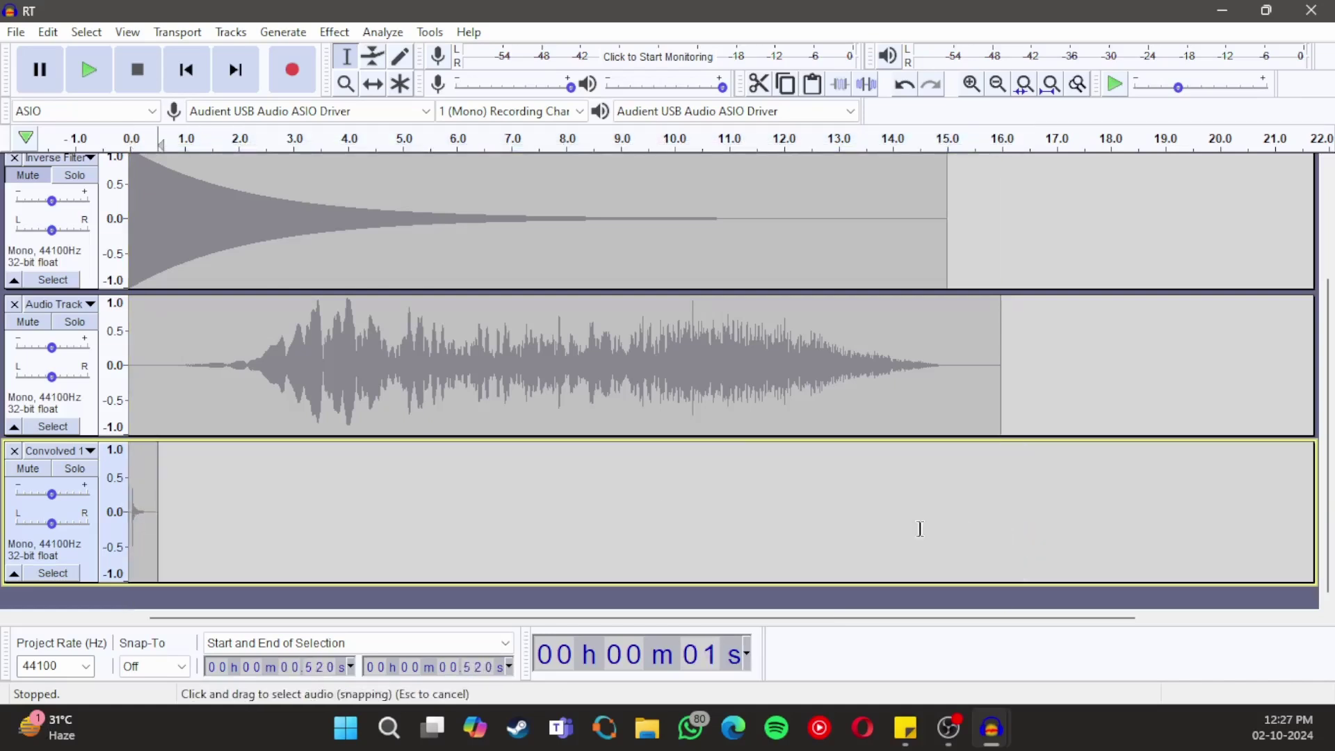
# Calculate the Aurora acoustical parameters of the whole trimmed convolved track in octave bands with noise correction enabled.
pyautogui.click(60, 574)
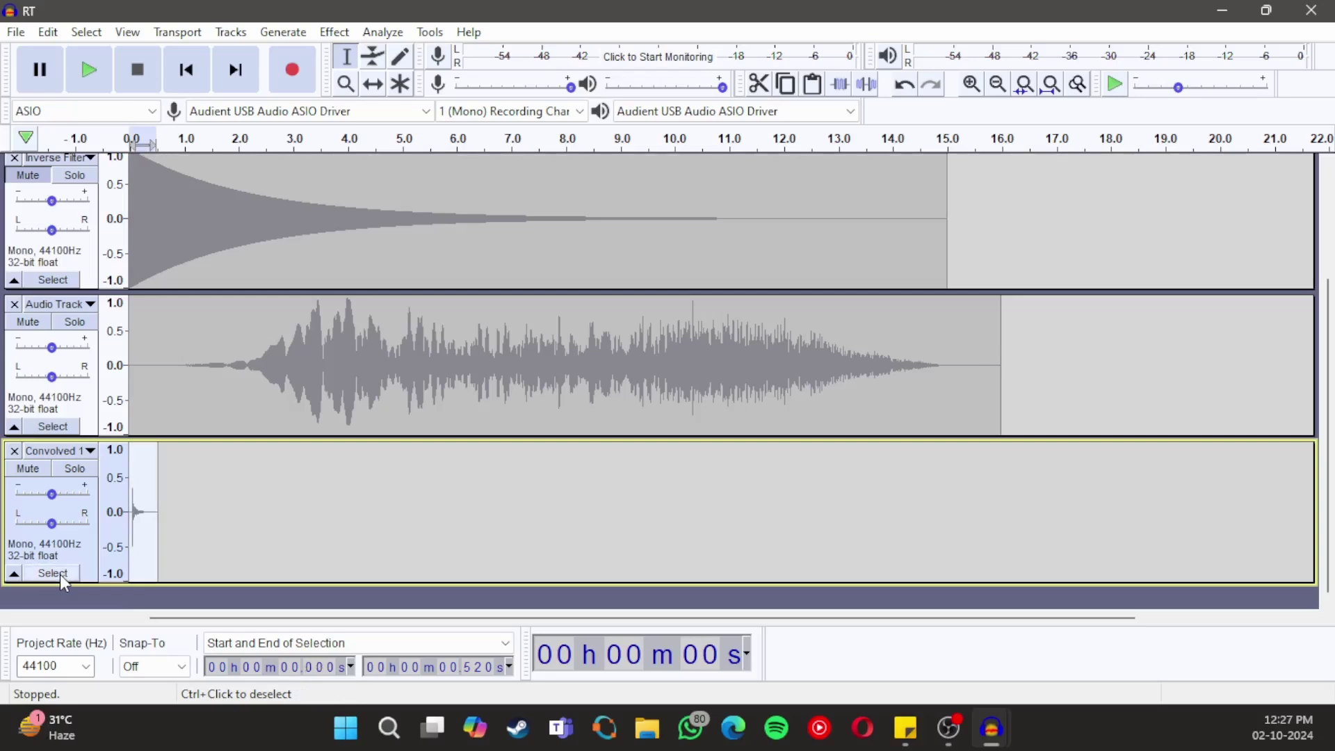
pyautogui.click(375, 33)
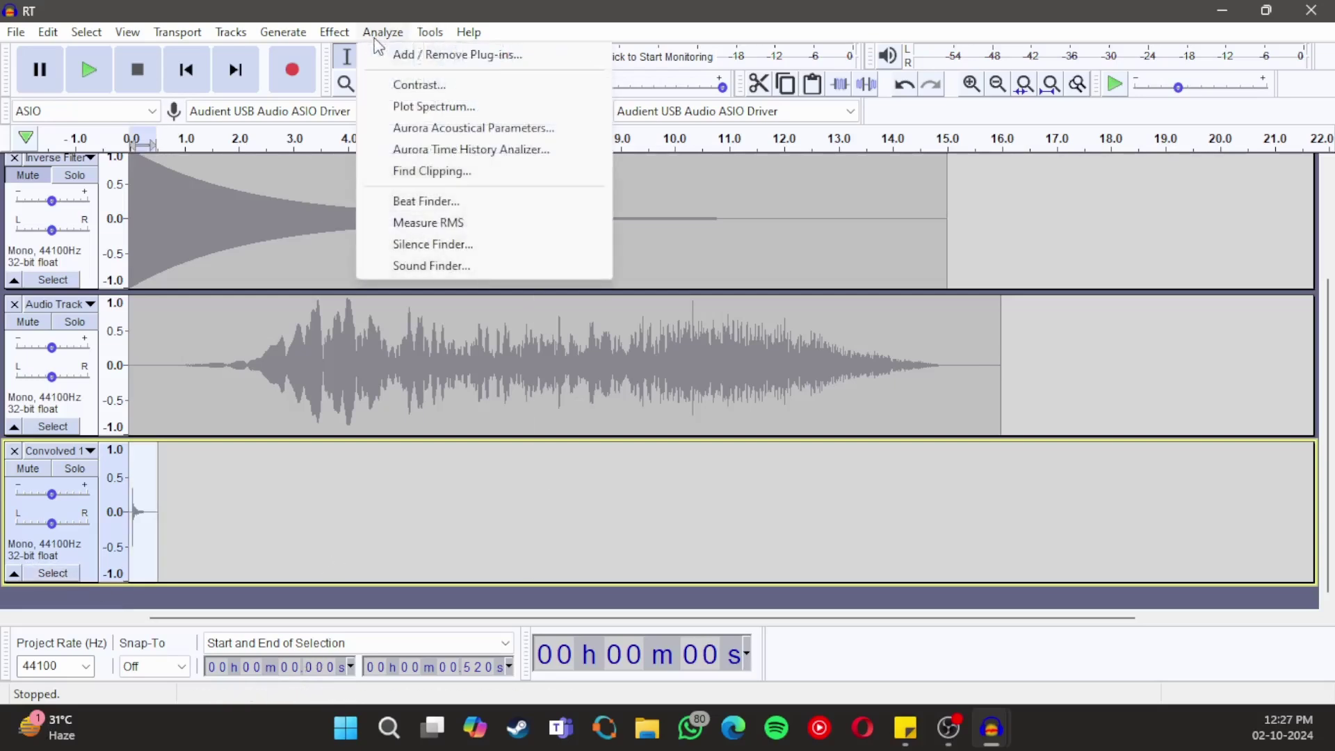
pyautogui.click(435, 129)
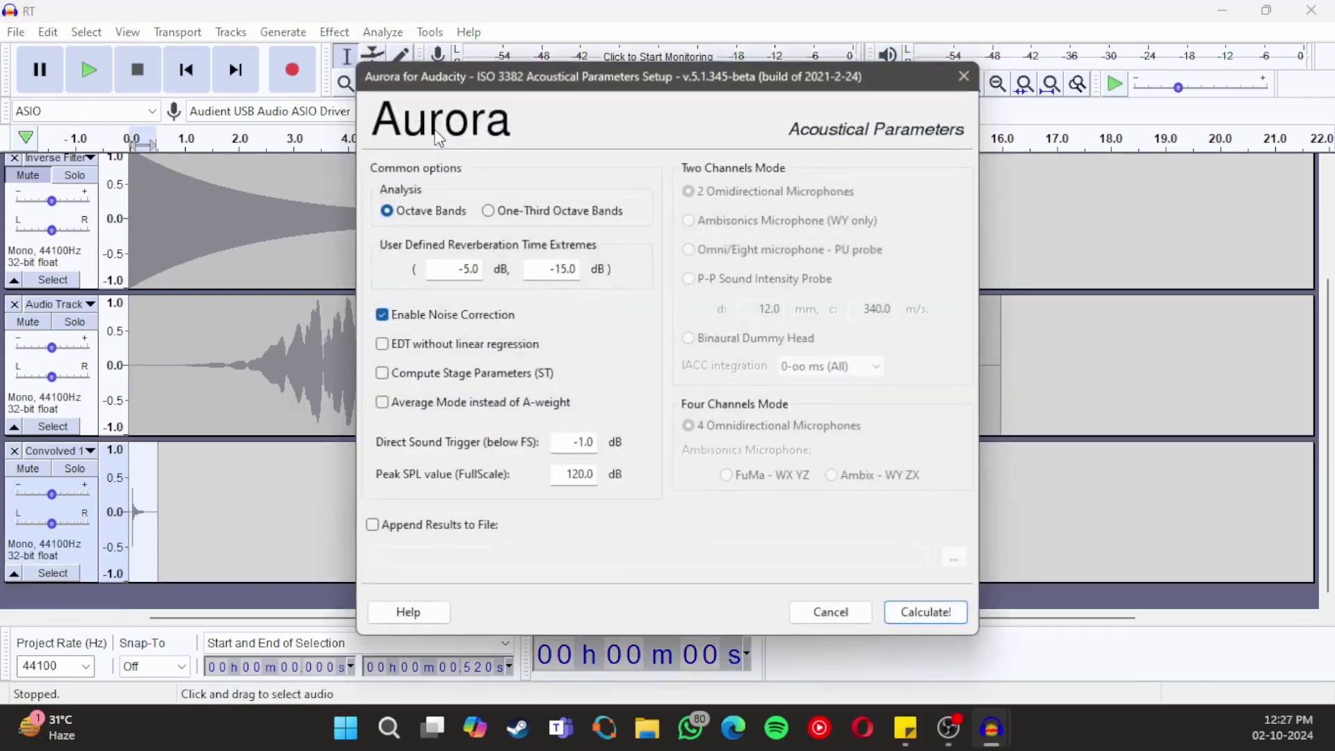
pyautogui.click(903, 613)
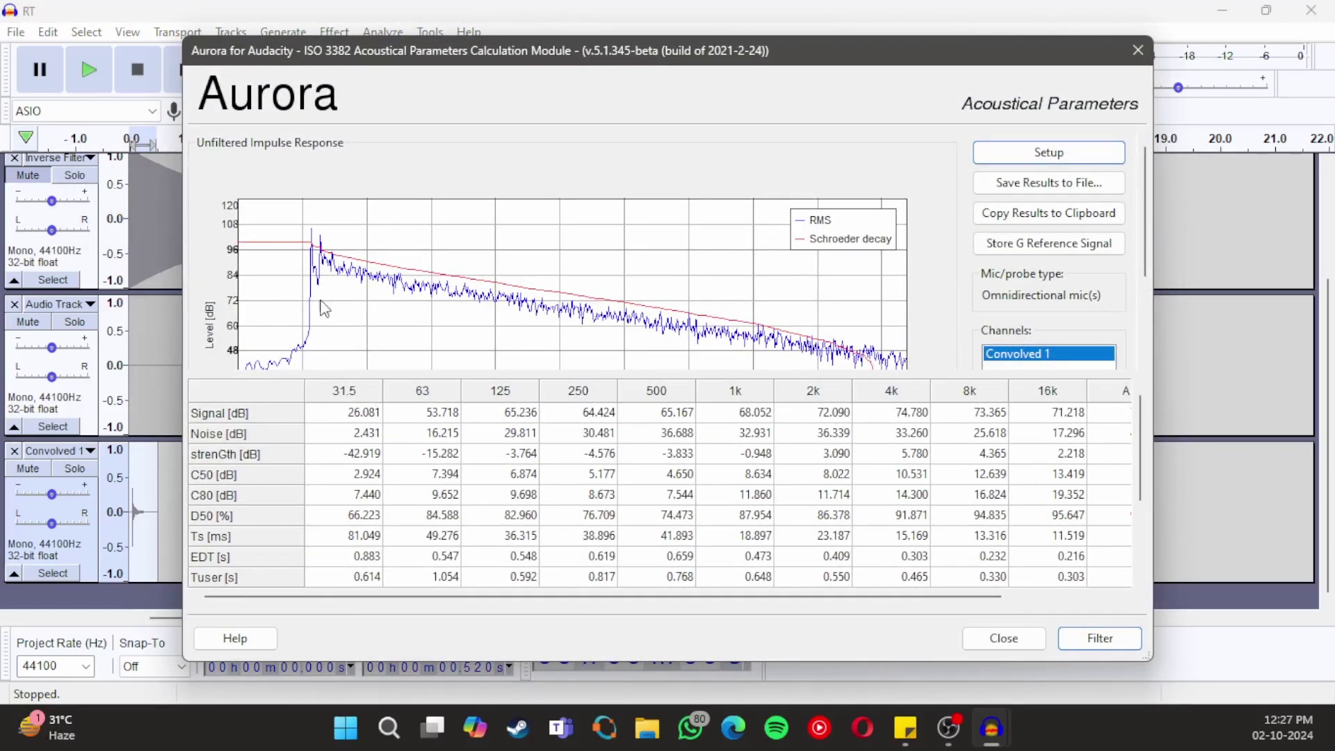
# Examine the calculated parameters table and the octave-band charts of T30, T20 and EDT.
pyautogui.scroll(-3, 263, 464)
pyautogui.scroll(1, 267, 489)
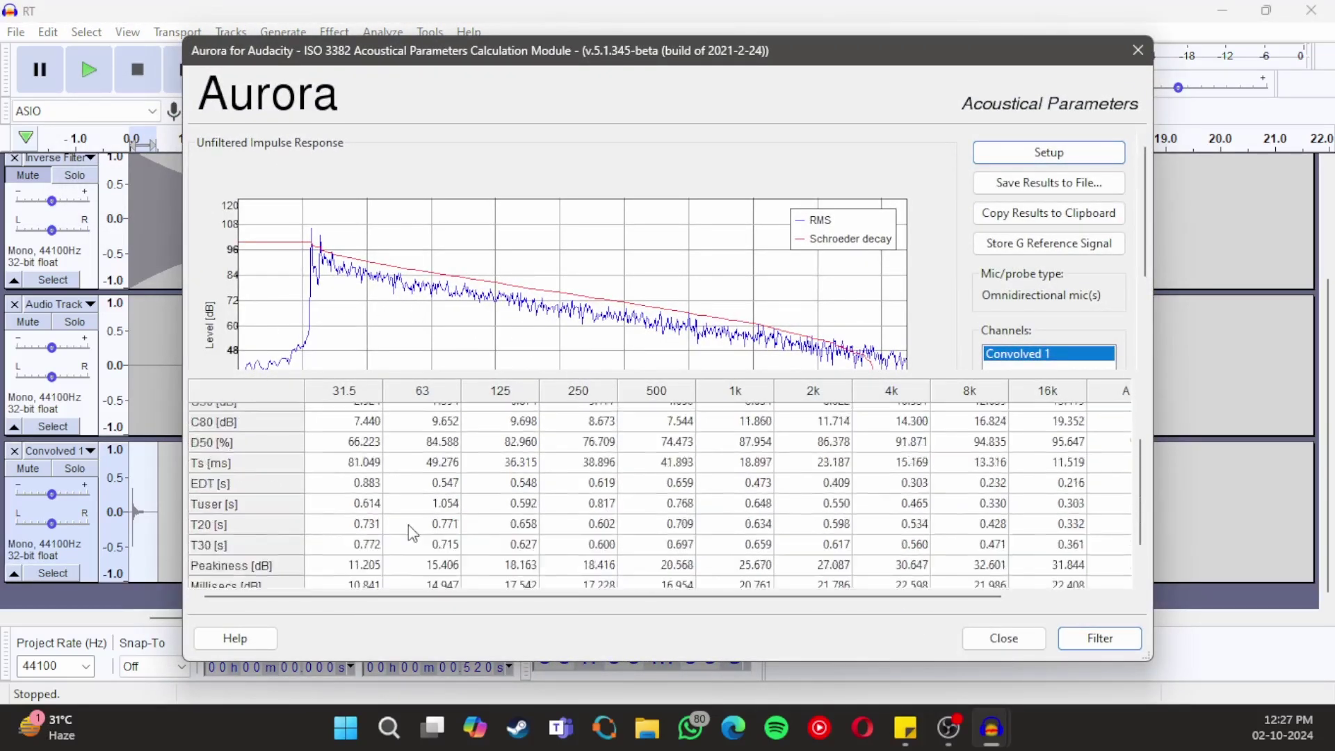
pyautogui.click(267, 534)
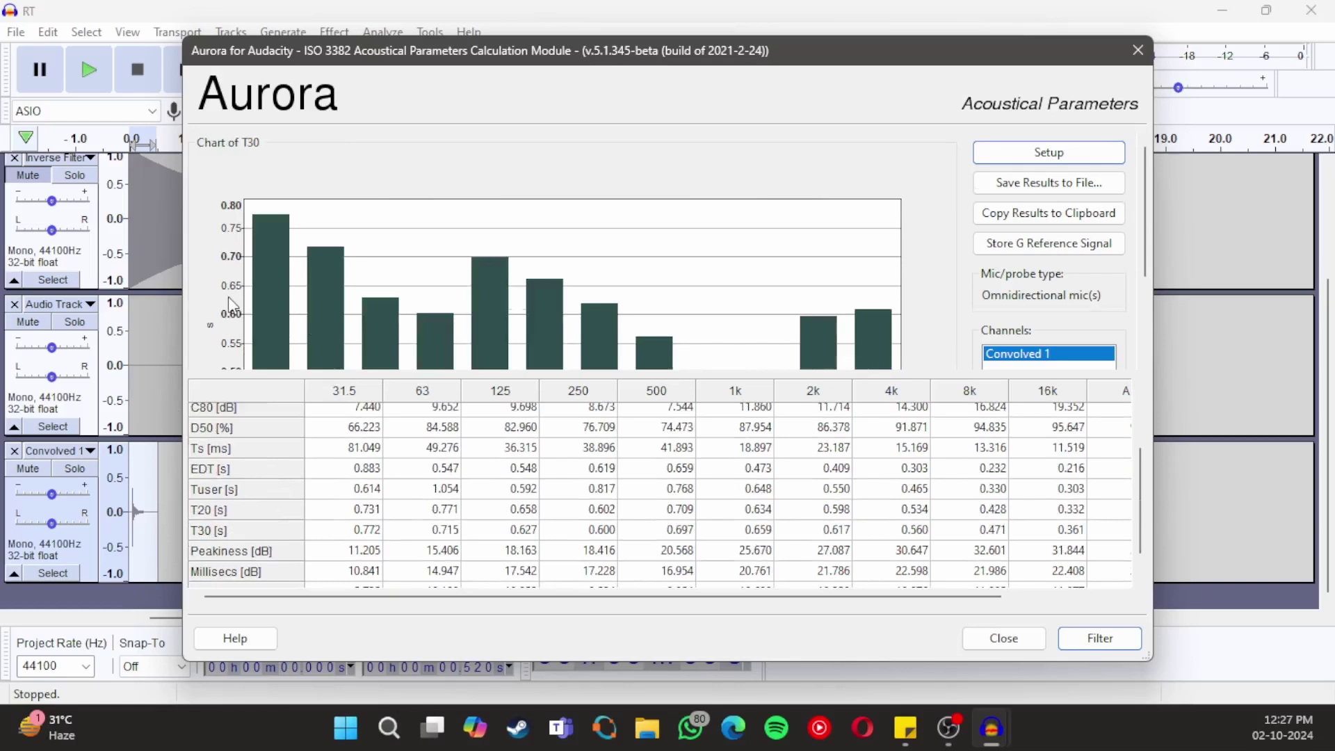
pyautogui.scroll(-2, 230, 299)
pyautogui.scroll(-2, 235, 306)
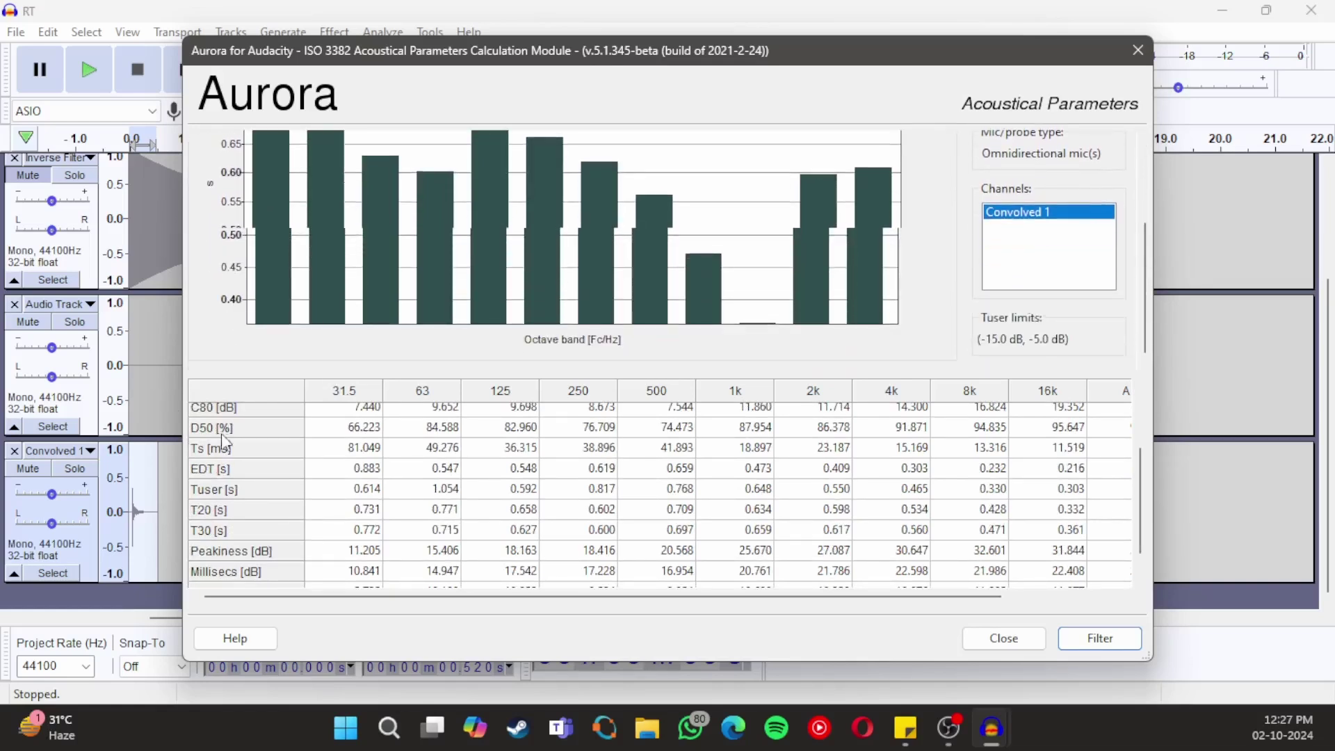
pyautogui.click(238, 510)
pyautogui.scroll(2, 306, 202)
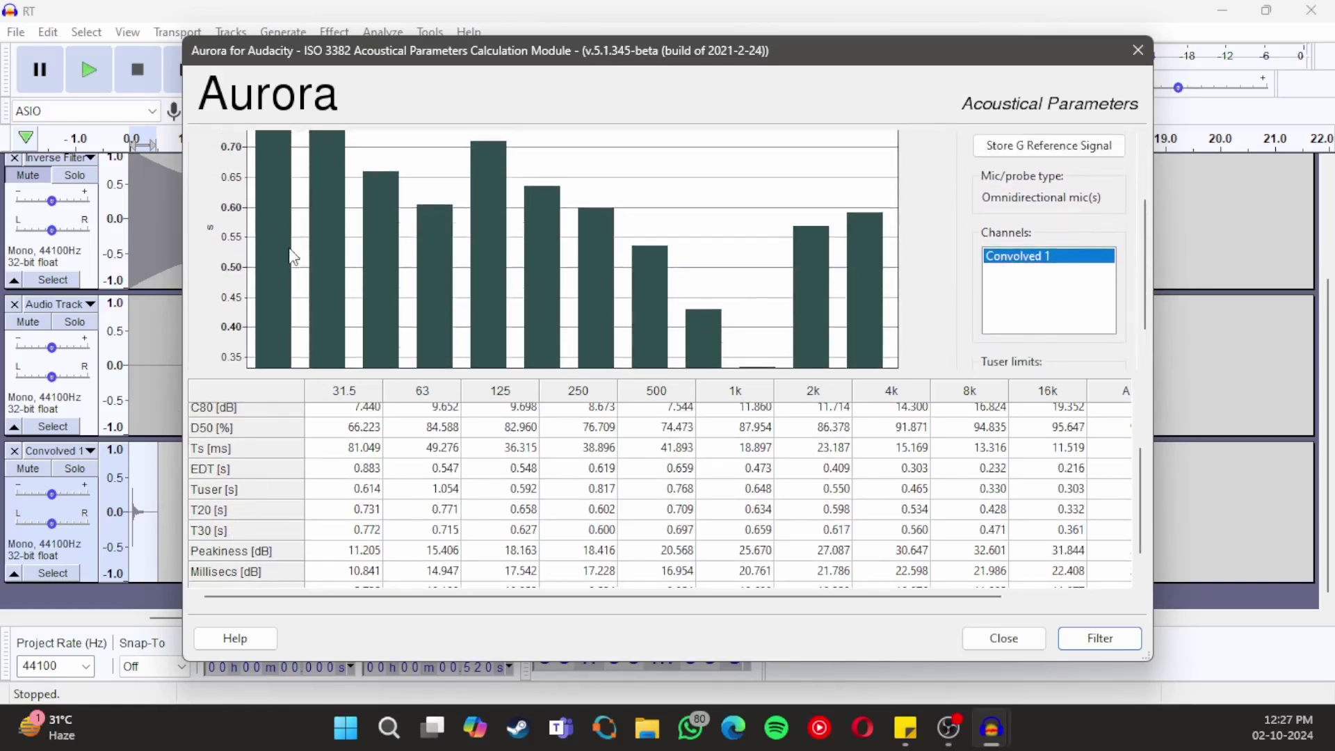
pyautogui.scroll(2, 292, 257)
pyautogui.press('Up')
pyautogui.press('Up')
pyautogui.scroll(2, 250, 485)
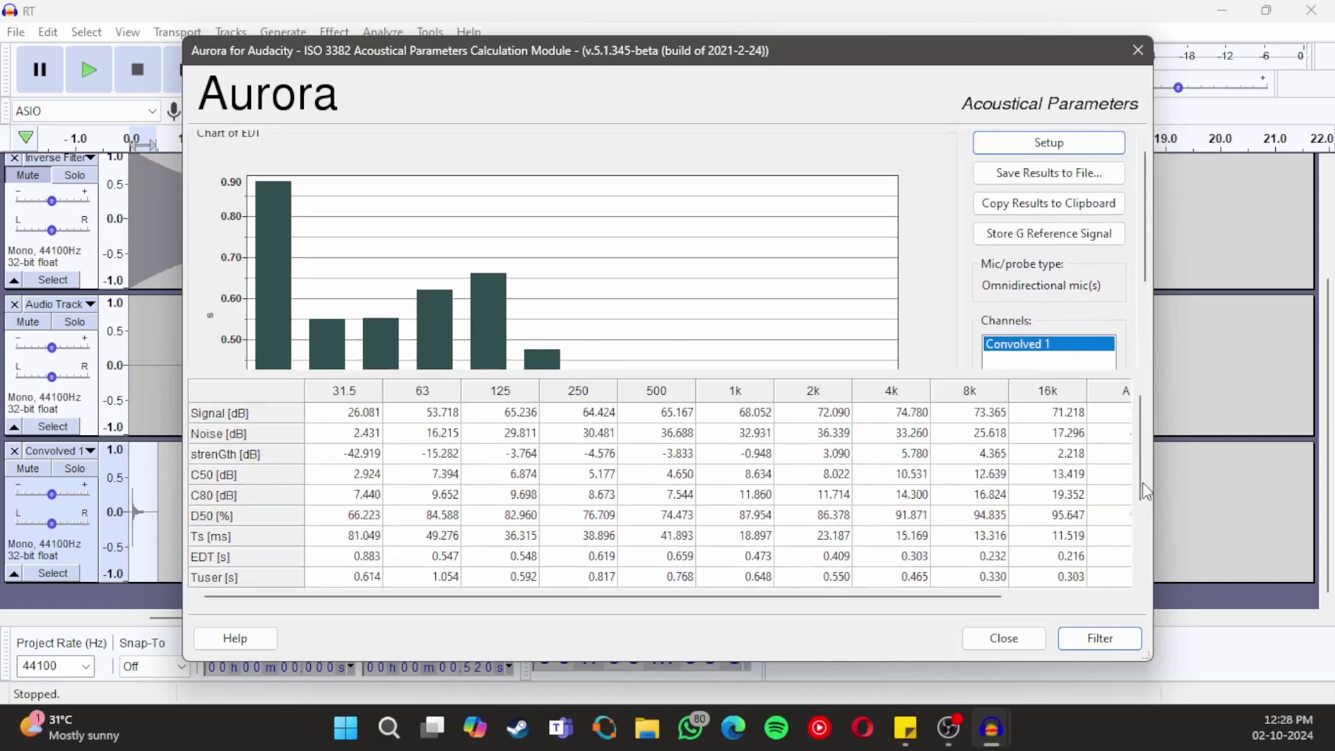
# Copy the acoustical parameter results to the clipboard and paste them into cell A1 of a new blank Excel workbook.
pyautogui.click(1076, 210)
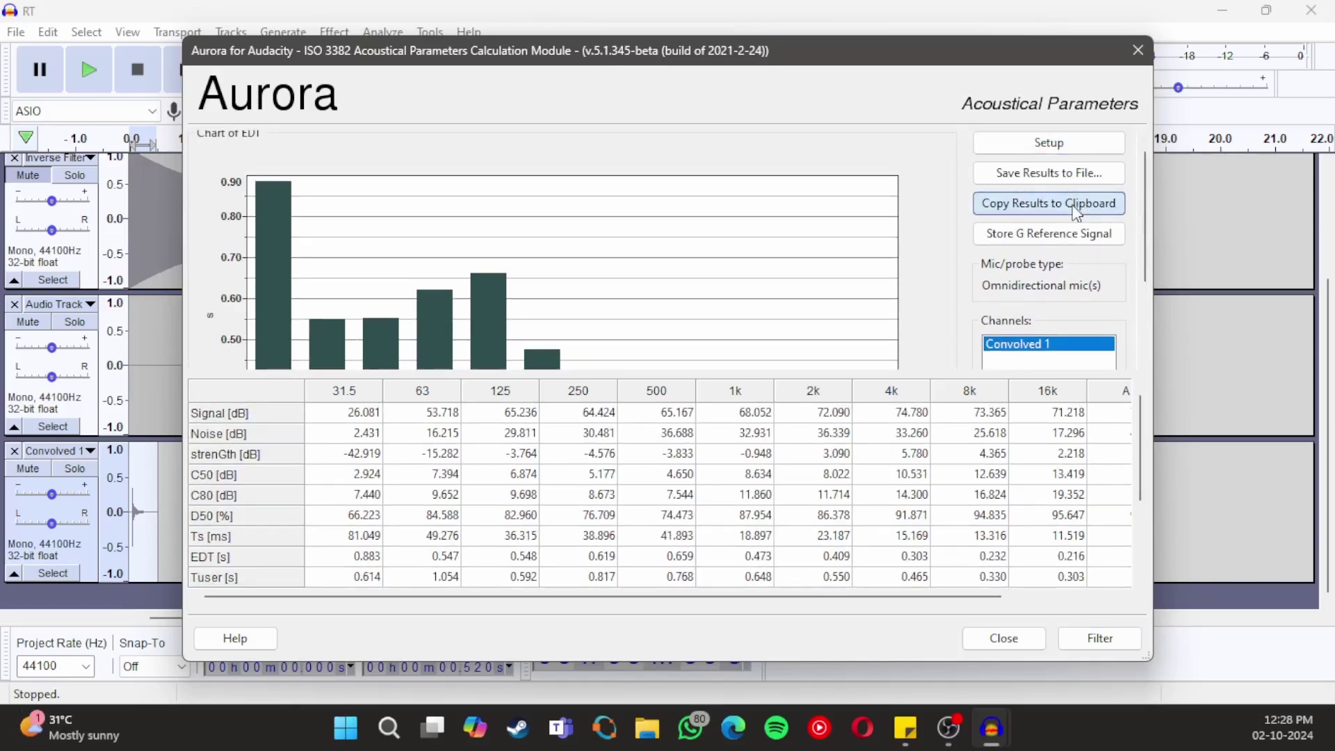
pyautogui.press('super')
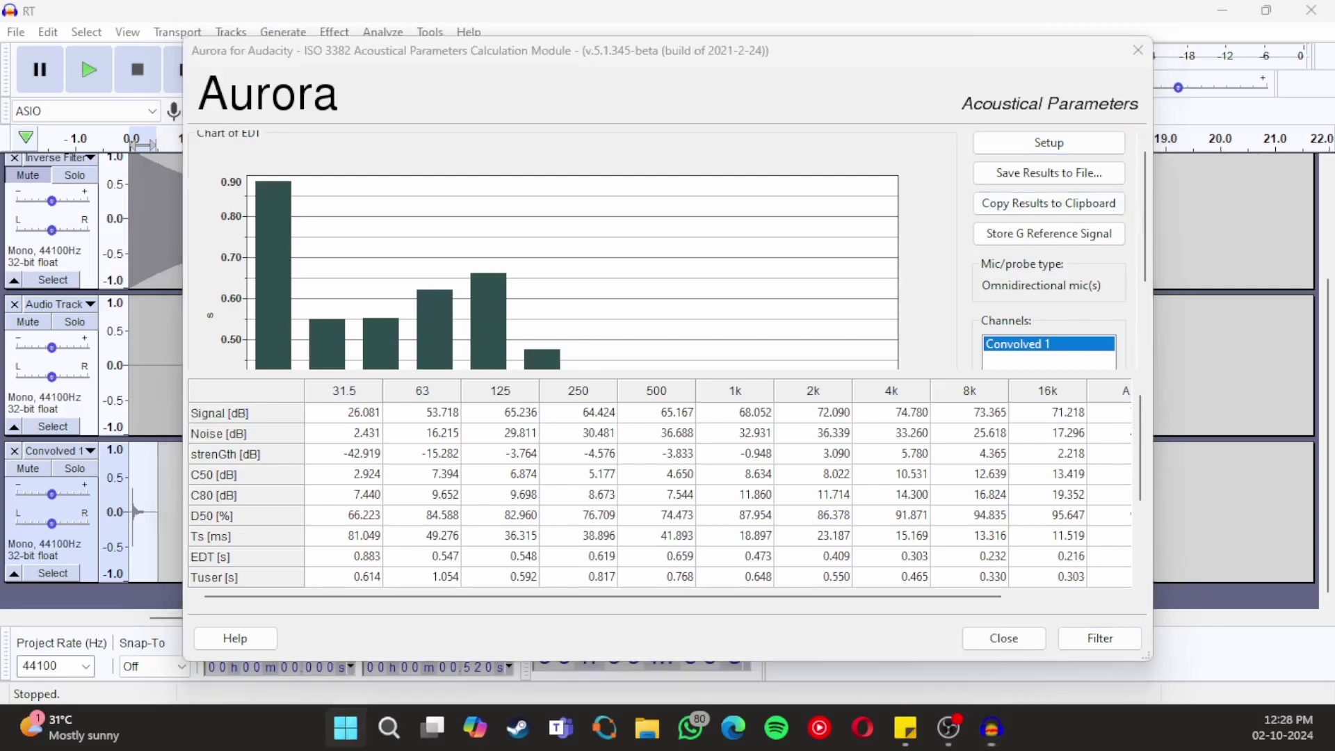
pyautogui.press('Return')
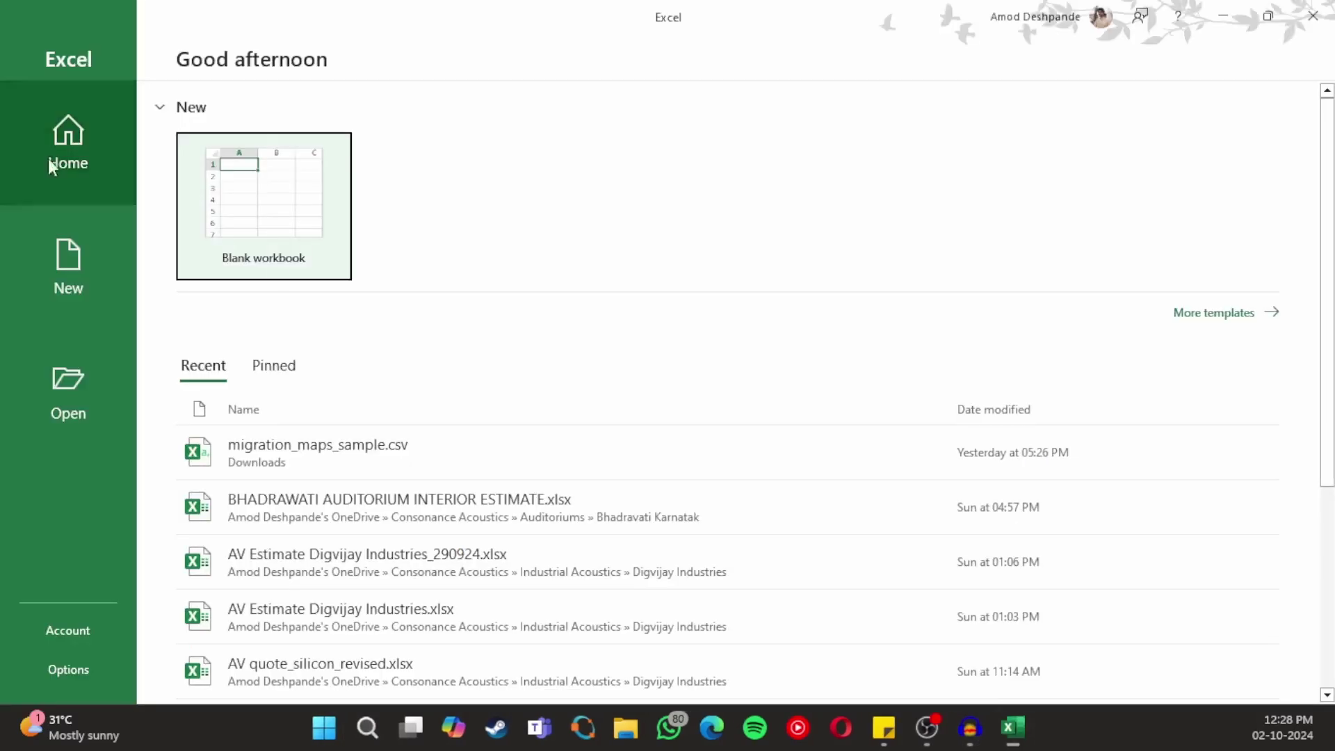
pyautogui.click(286, 216)
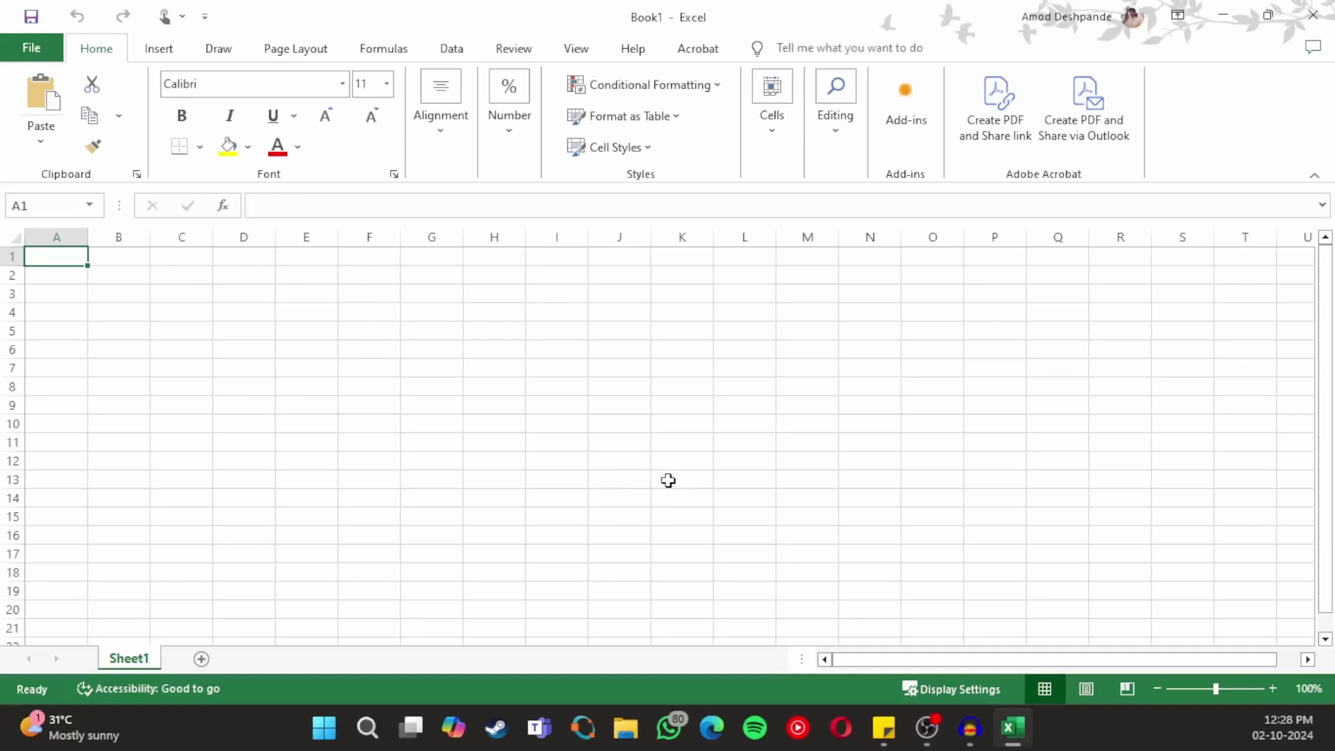
pyautogui.hotkey('ctrl', 'v')
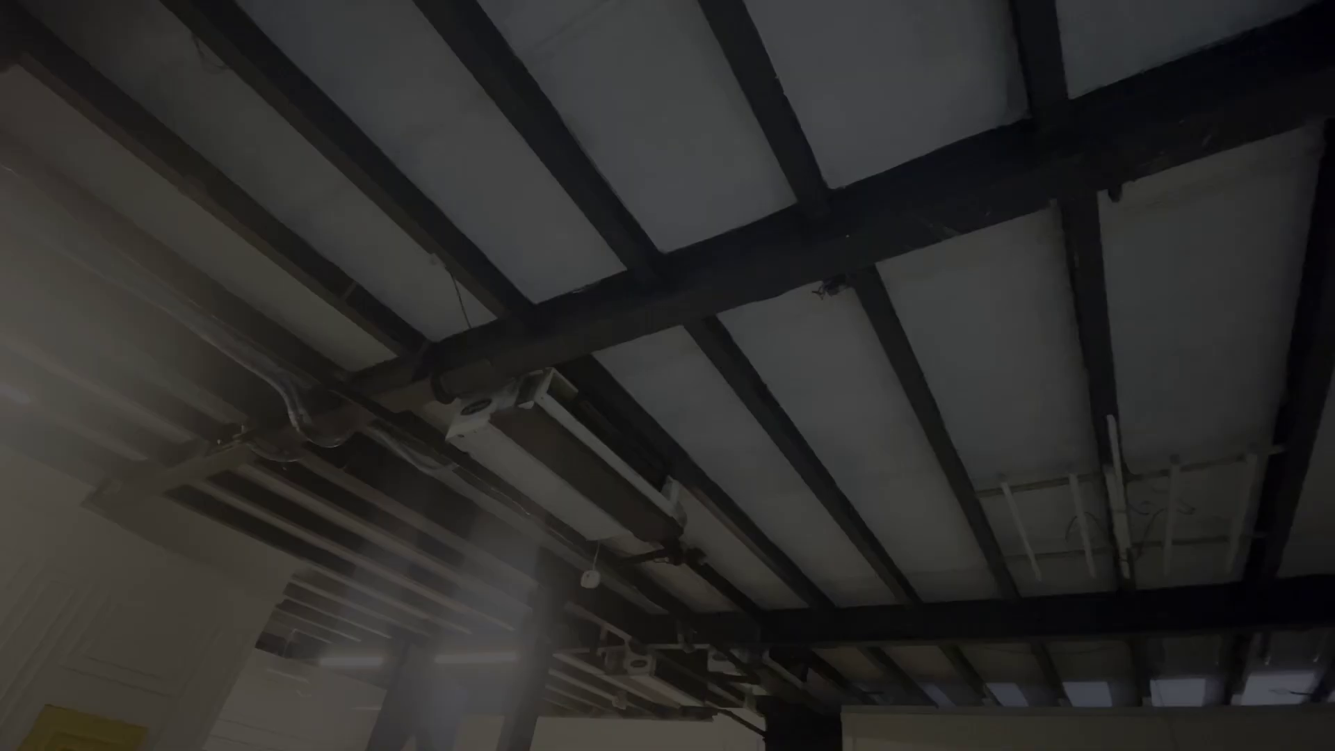